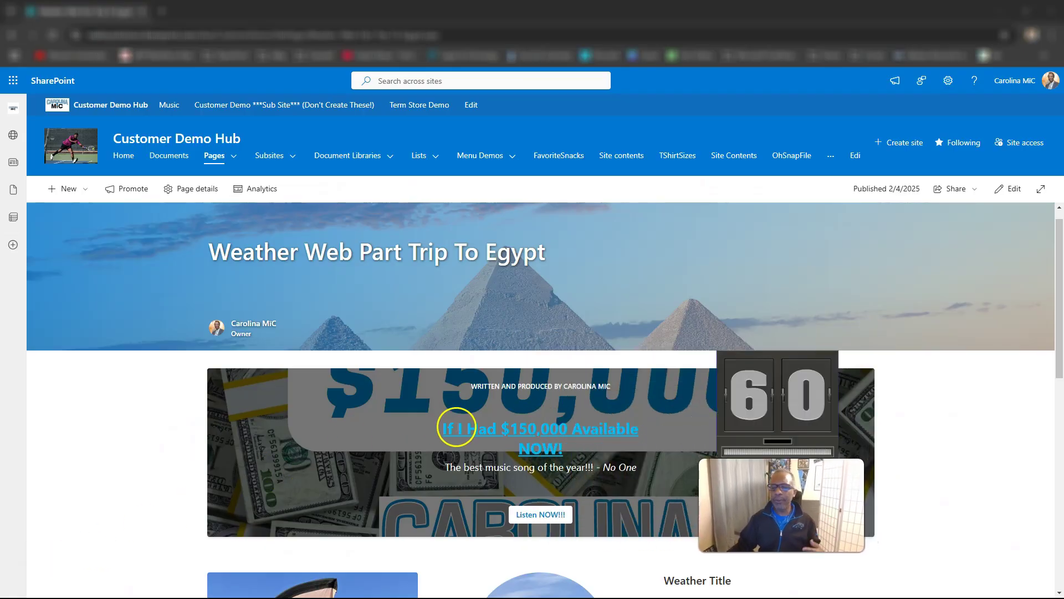
Step: Open the page for editing and add a one-column section with an Editorial card below the title
left_click(1007, 189)
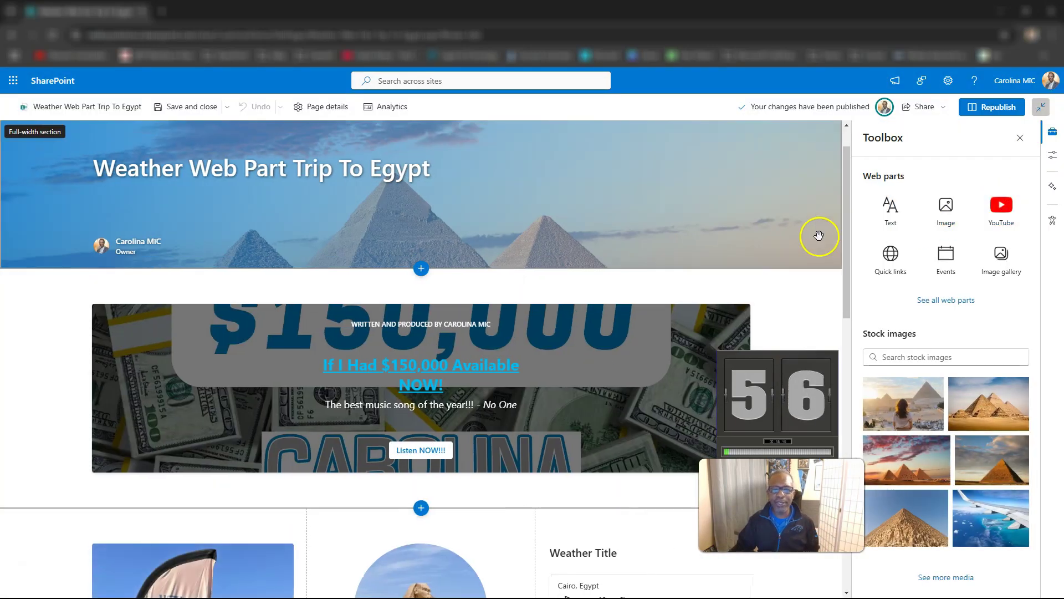
left_click(426, 270)
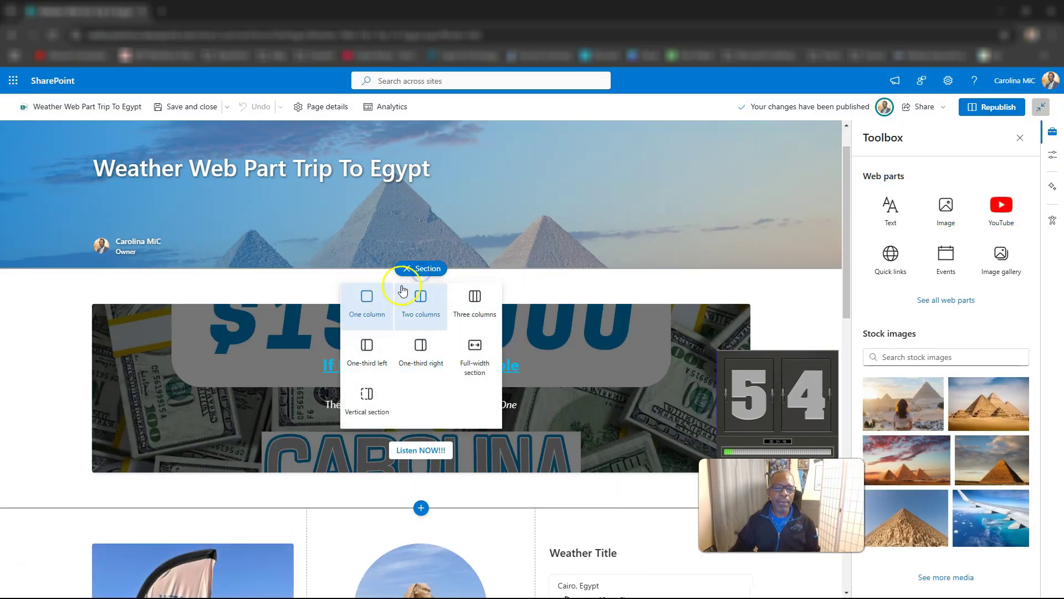
left_click(363, 294)
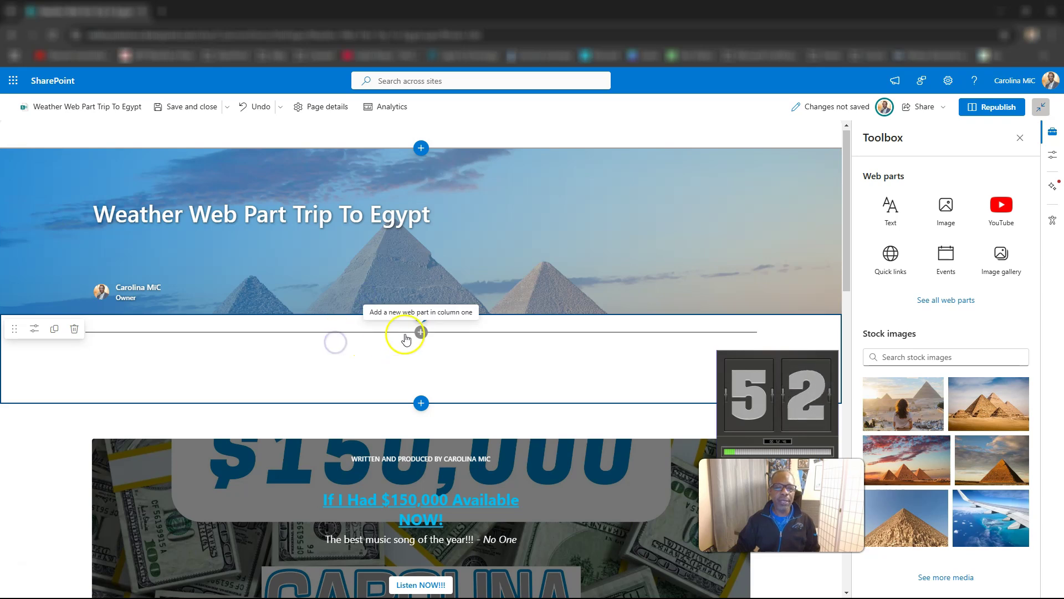
left_click(421, 332)
left_click(520, 505)
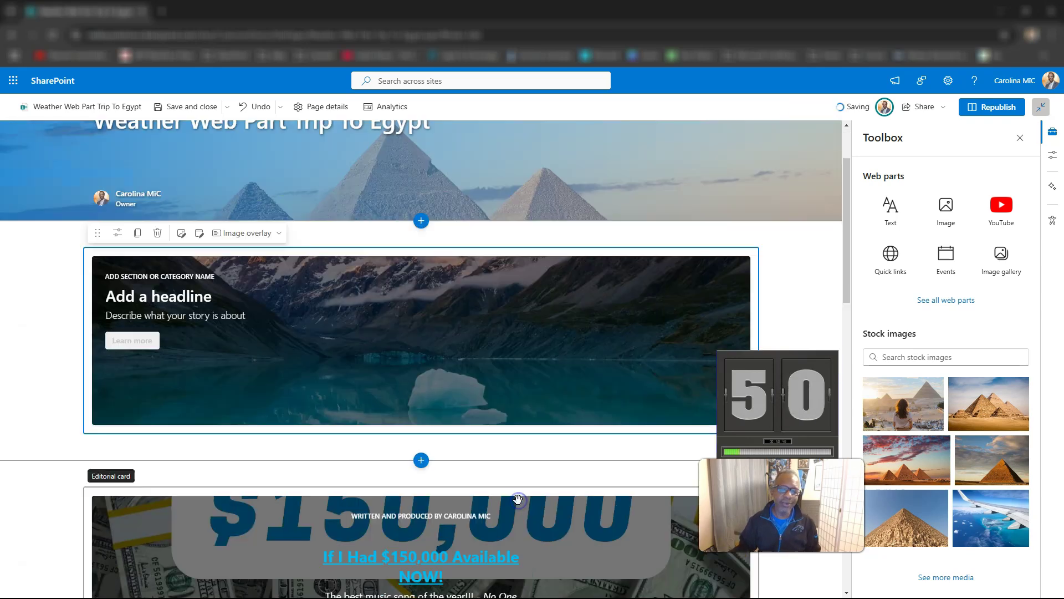
Step: Fill in the card: category 'OH MY GOSH', headline 'New Stuff Coming Soon!', description 'I can't believe it!!!'
left_click(194, 275)
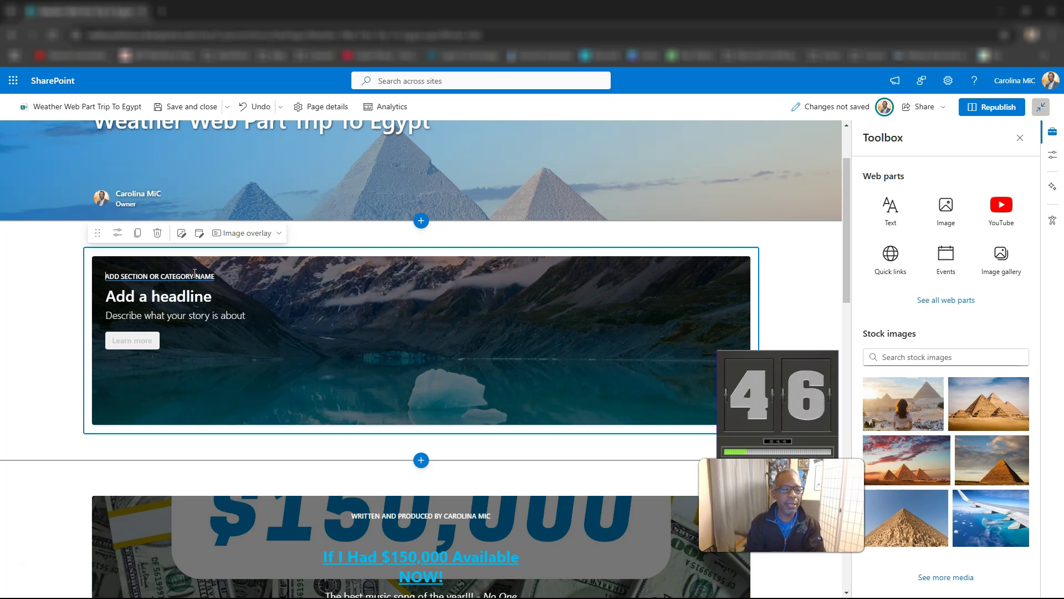
type("OH MY GOSH")
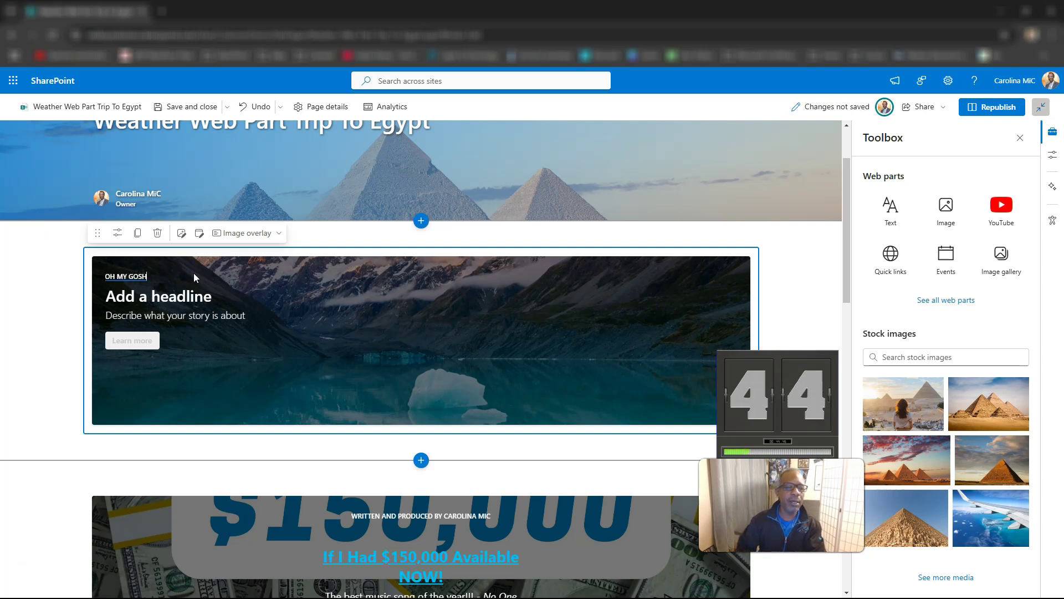
left_click(178, 298)
type("Ne")
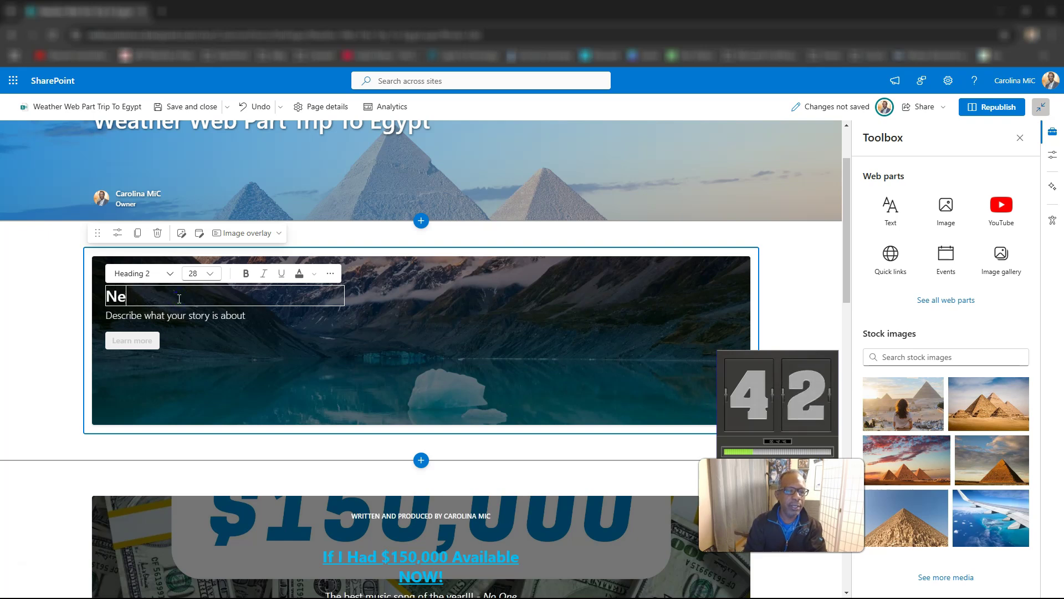
type("w Stuff Comin")
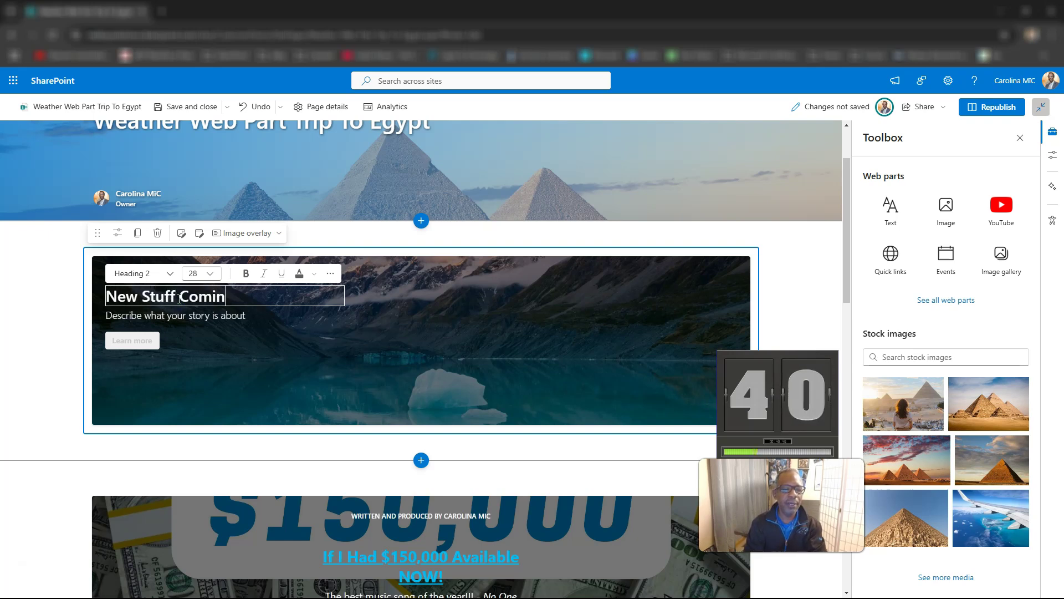
type("g Soon!")
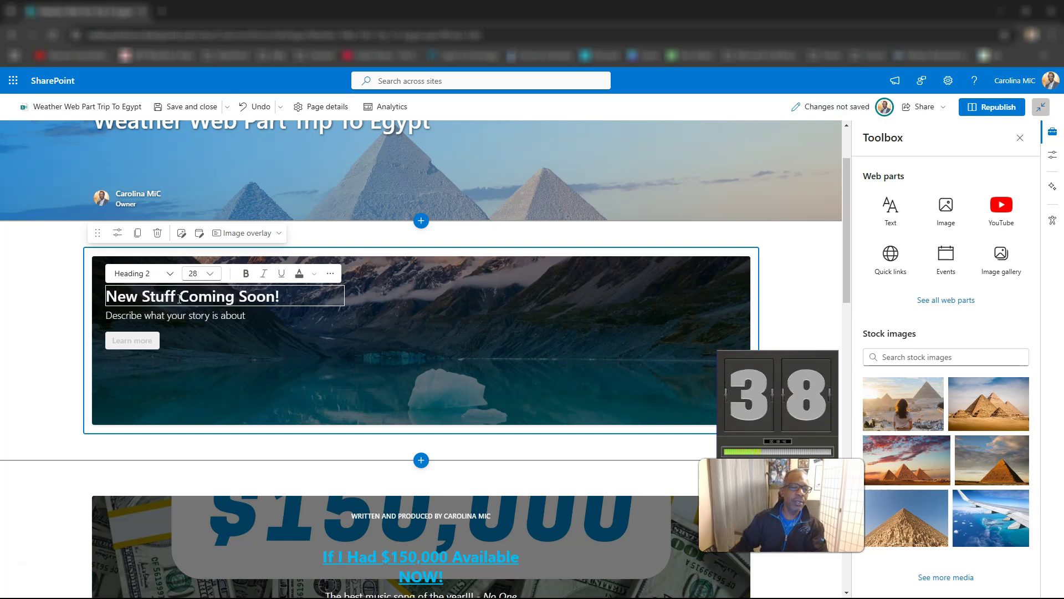
left_click(150, 317)
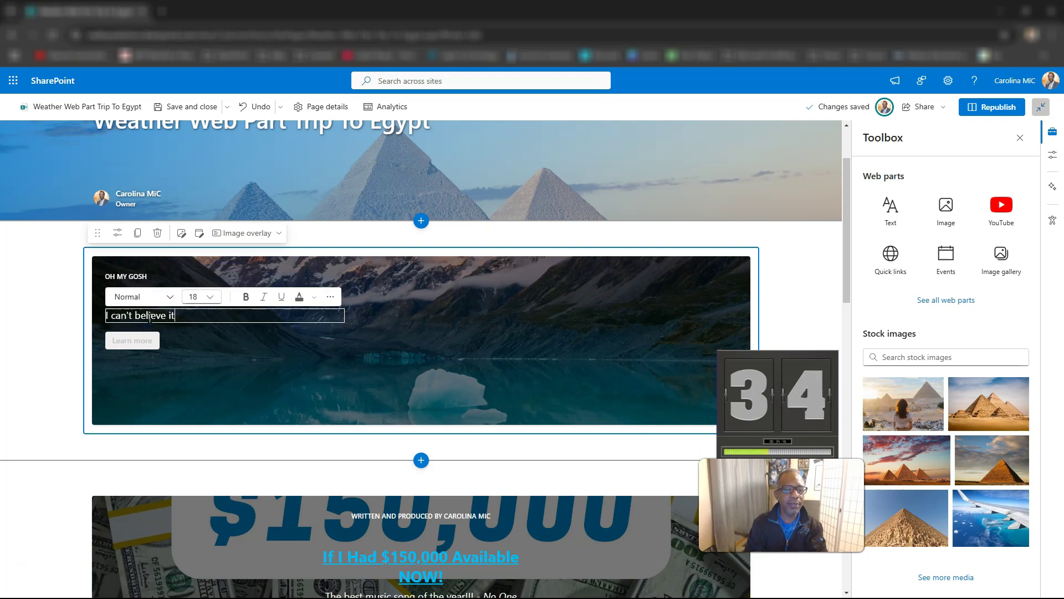
left_click(133, 345)
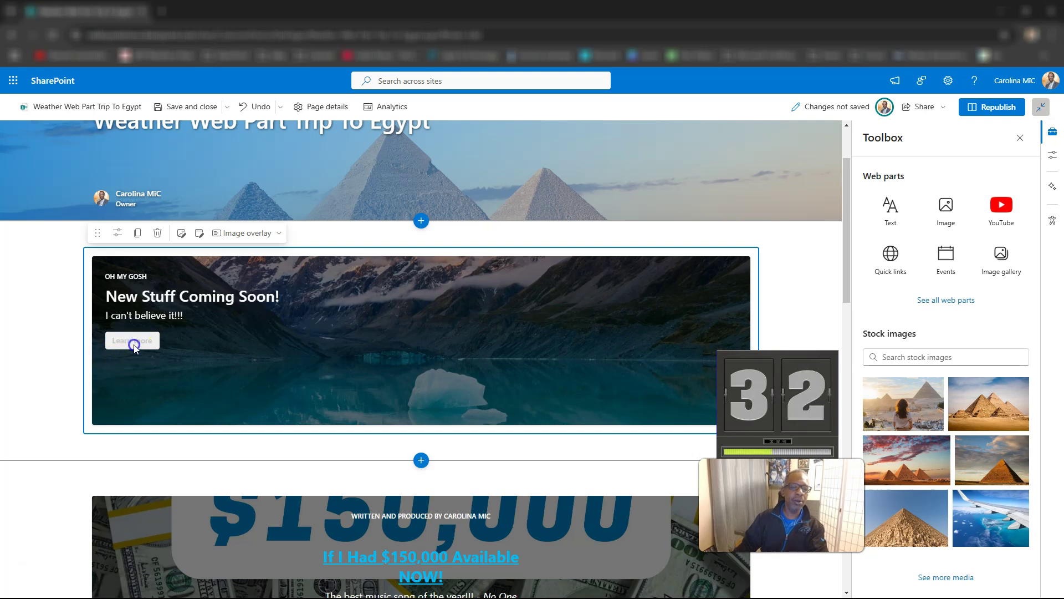
left_click(117, 234)
scroll(942, 371, "down", 4)
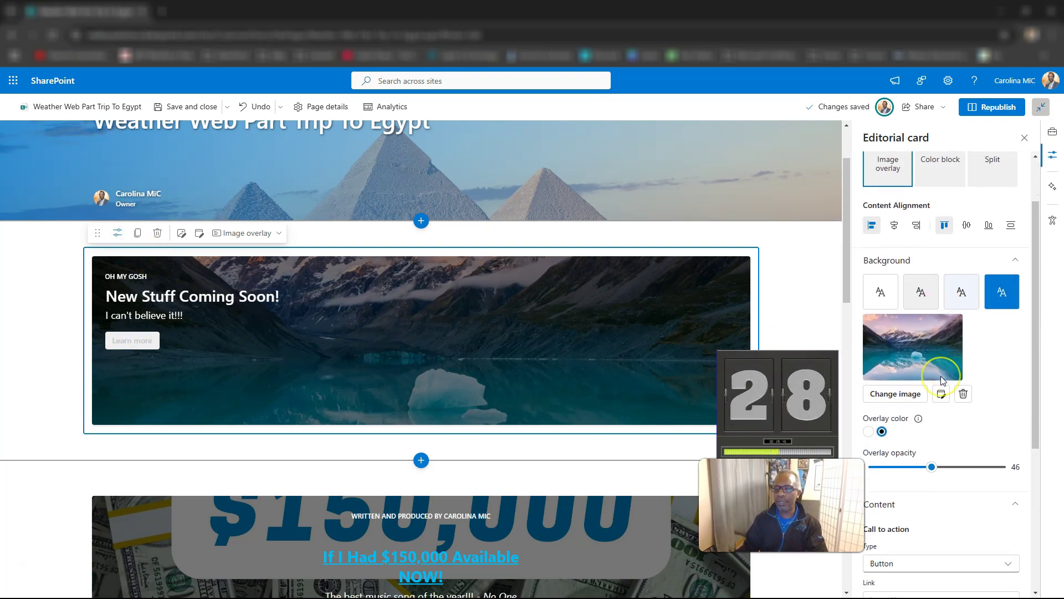
scroll(942, 379, "down", 3)
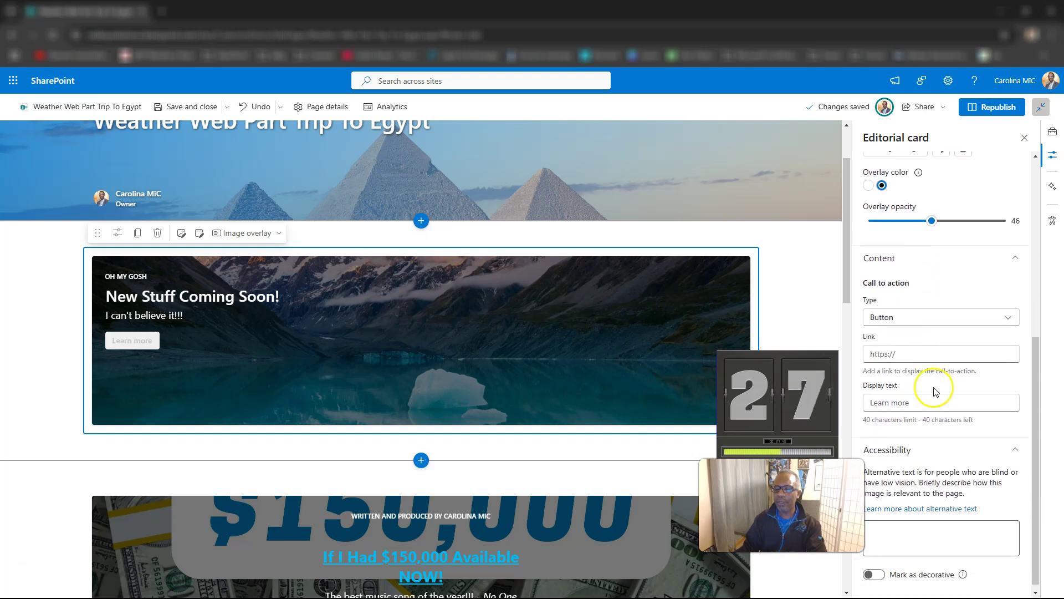
left_click(899, 349)
key("ctrl+v")
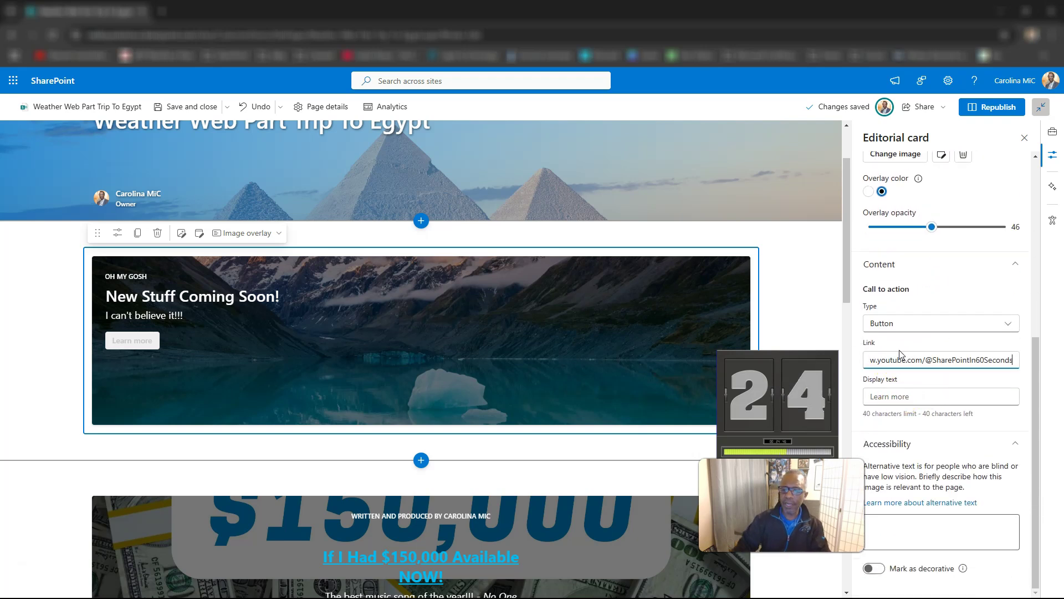
left_click(998, 111)
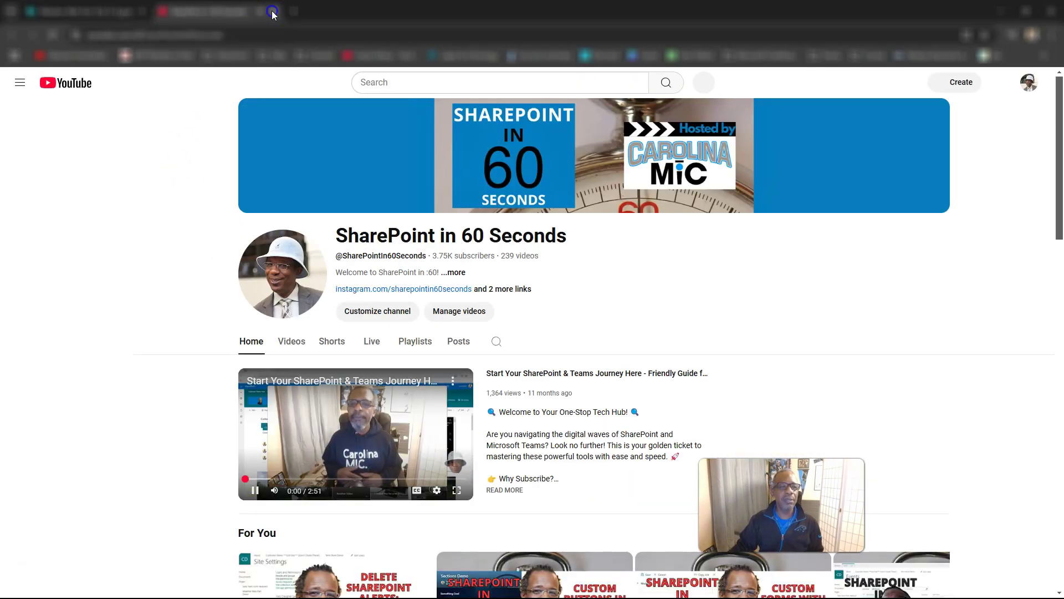
Step: Close the YouTube channel tab to return to the SharePoint page
left_click(273, 11)
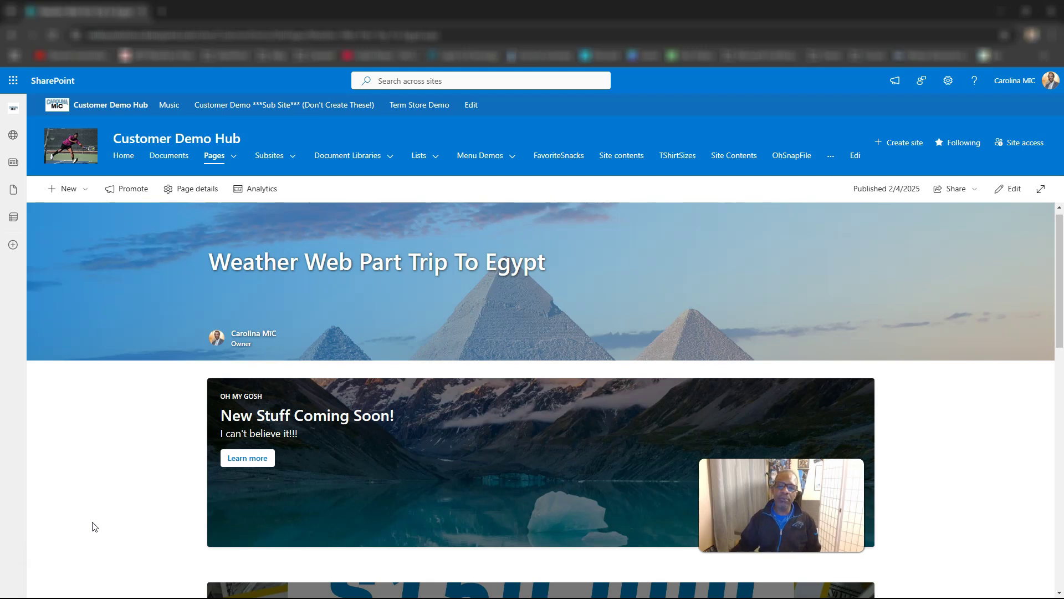
Step: Scroll down the page to the $150,000 song card and the weather section
scroll(330, 471, "down", 1)
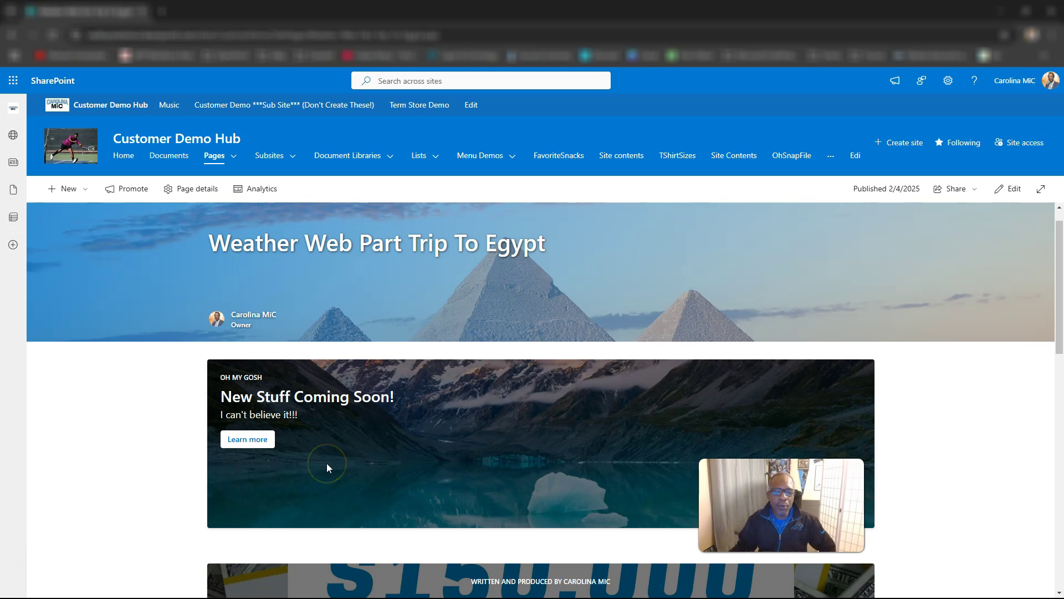
scroll(477, 423, "down", 5)
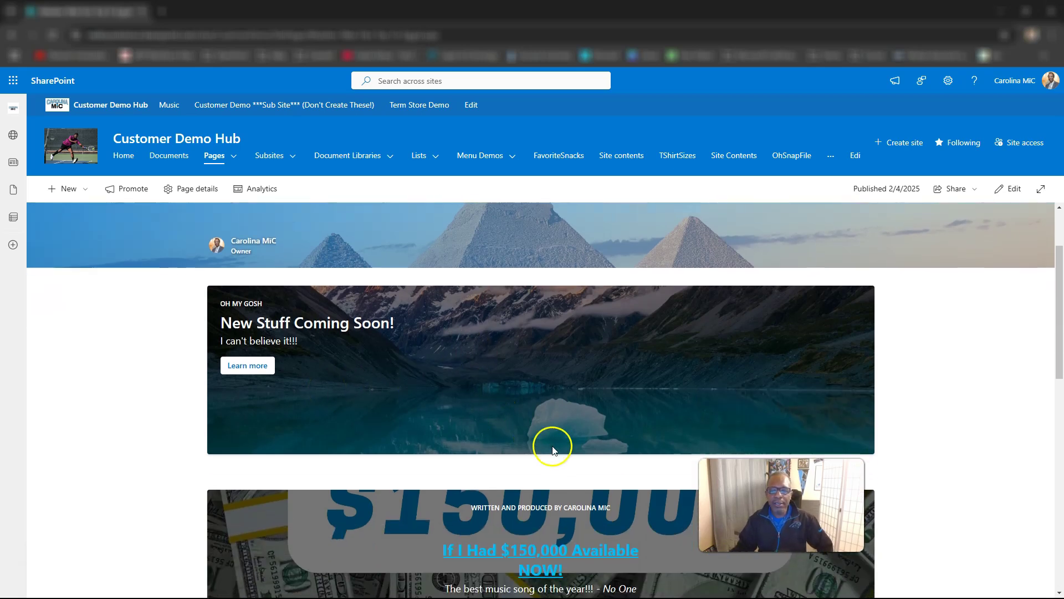
scroll(571, 447, "down", 2)
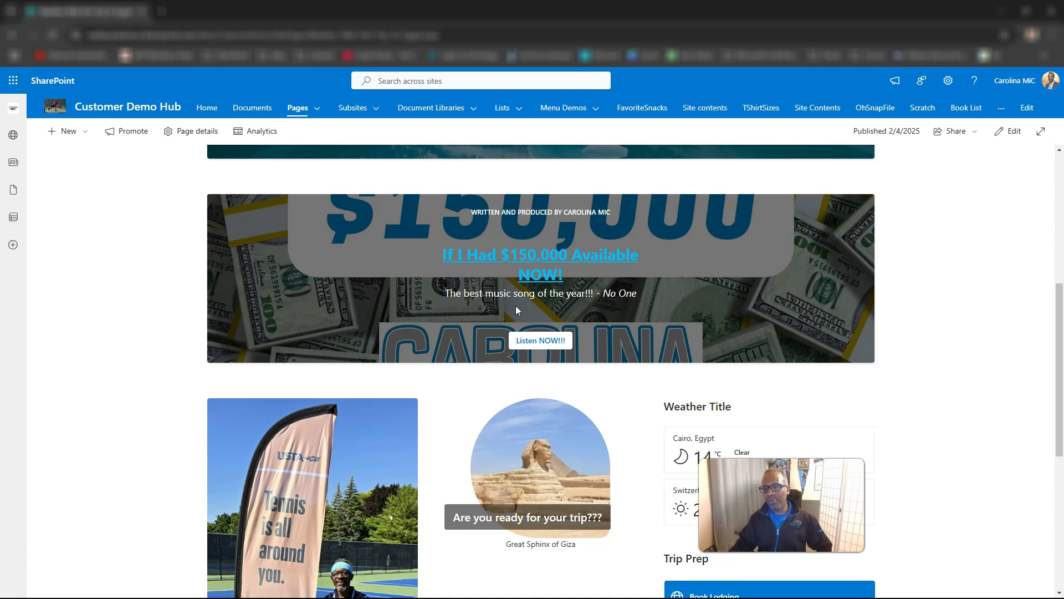
Step: Reopen editing and replace the $150,000 song card's credit line with the category 'NEW MUSIC'
left_click(1019, 134)
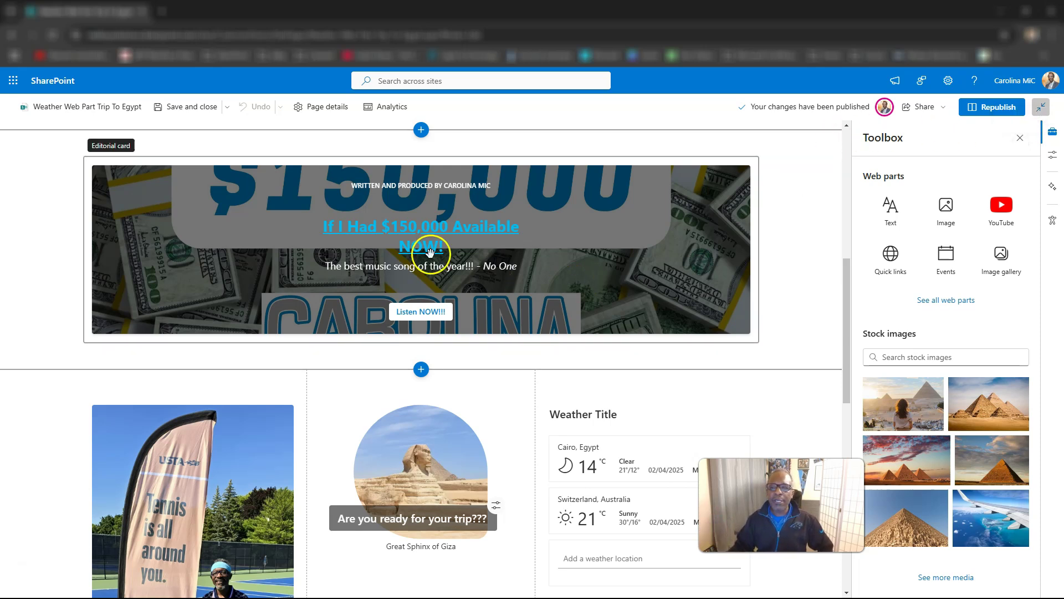
left_click(287, 242)
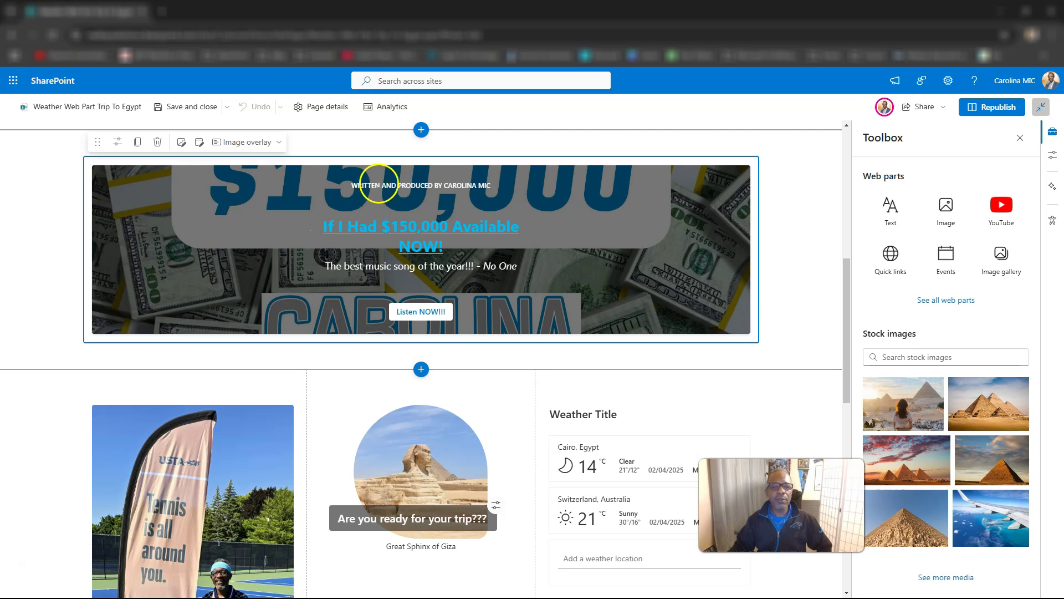
left_click(378, 183)
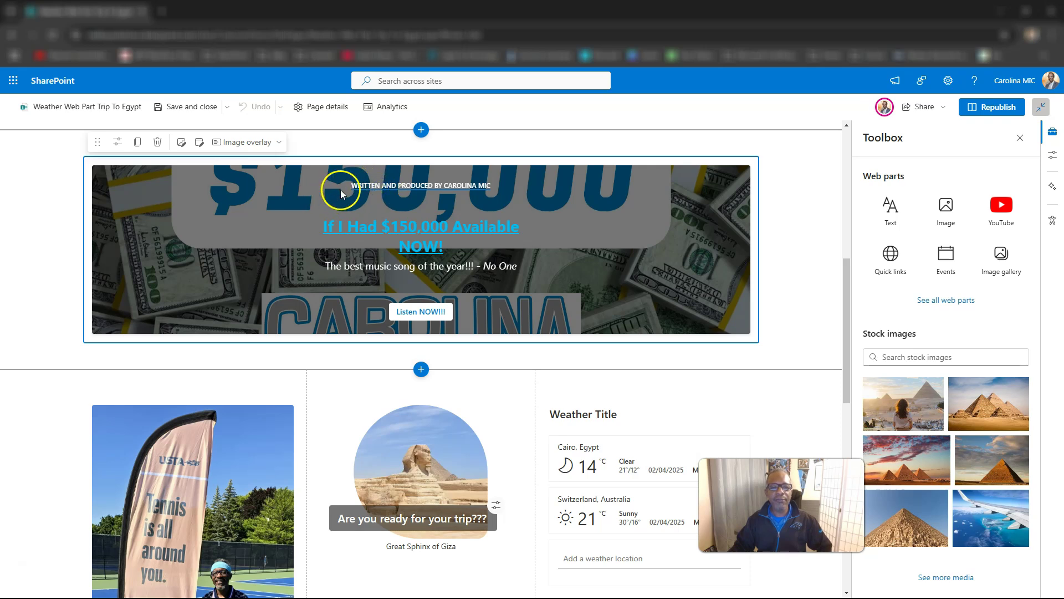
triple_click(361, 185)
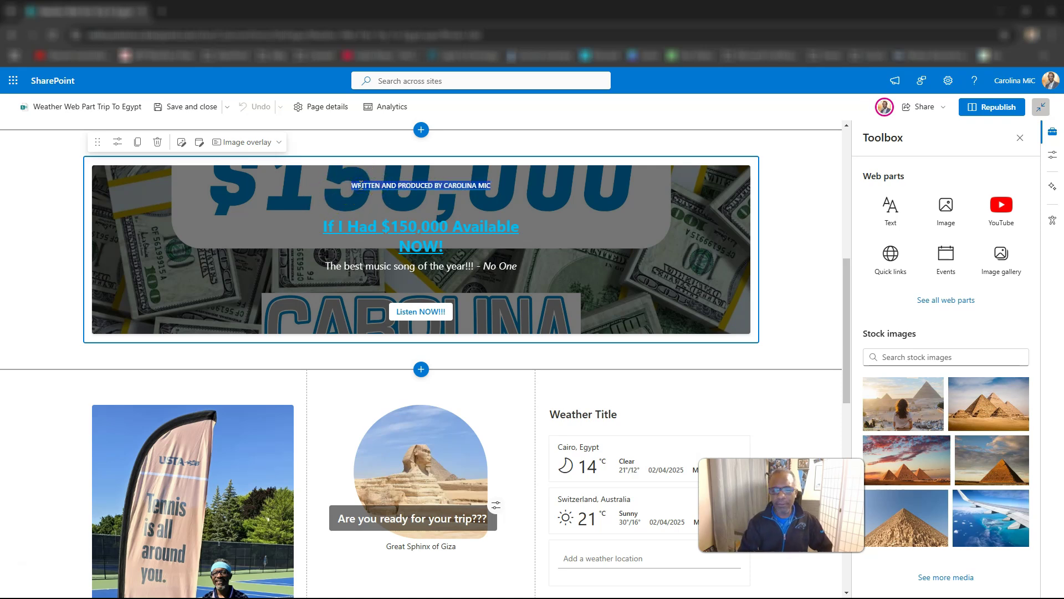
key("BackSpace")
left_click(422, 191)
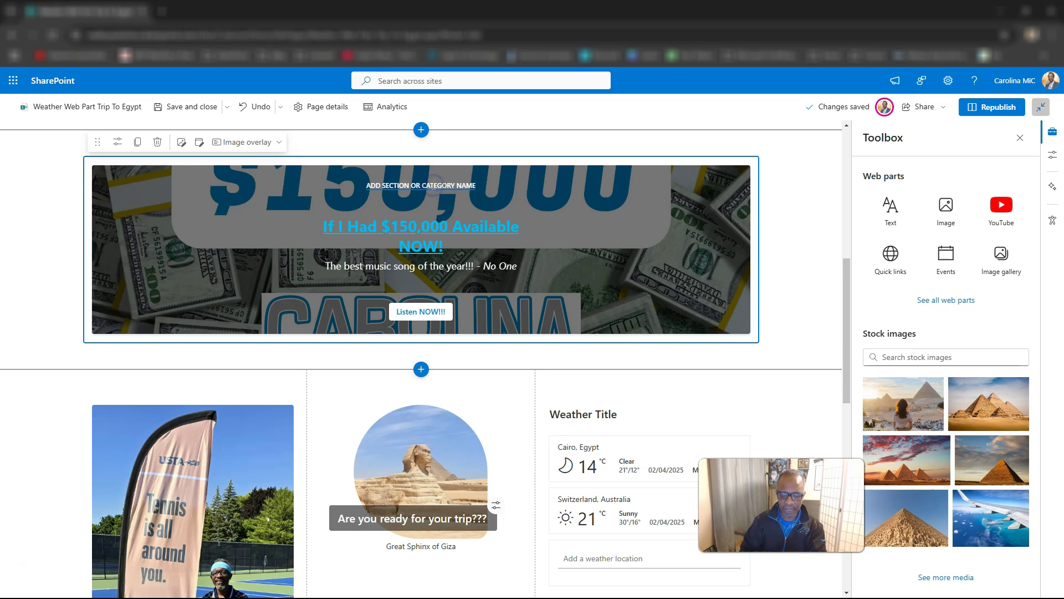
type("NEW MUSIC")
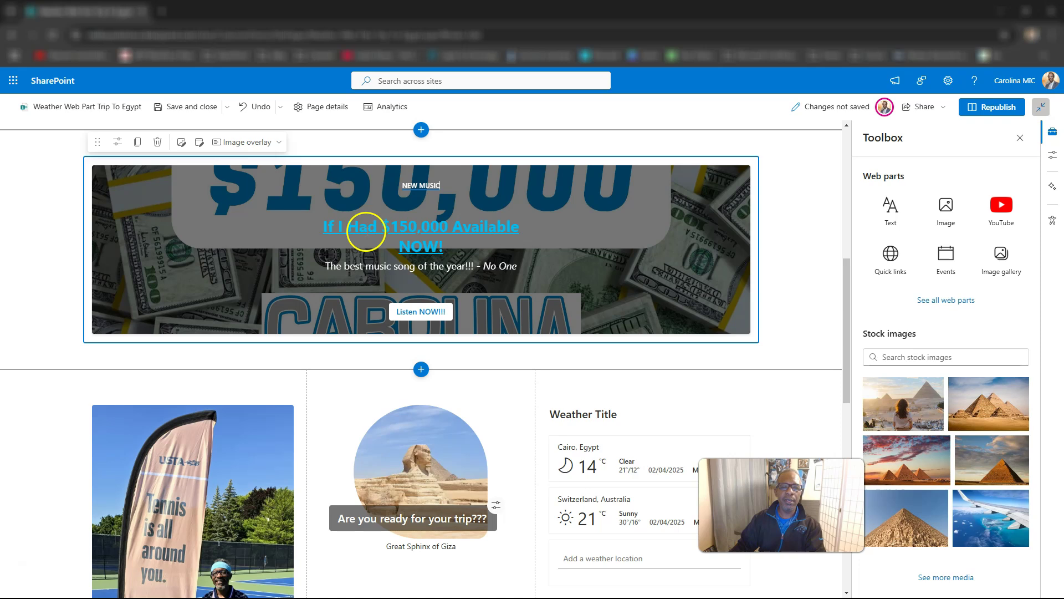
left_click(376, 226)
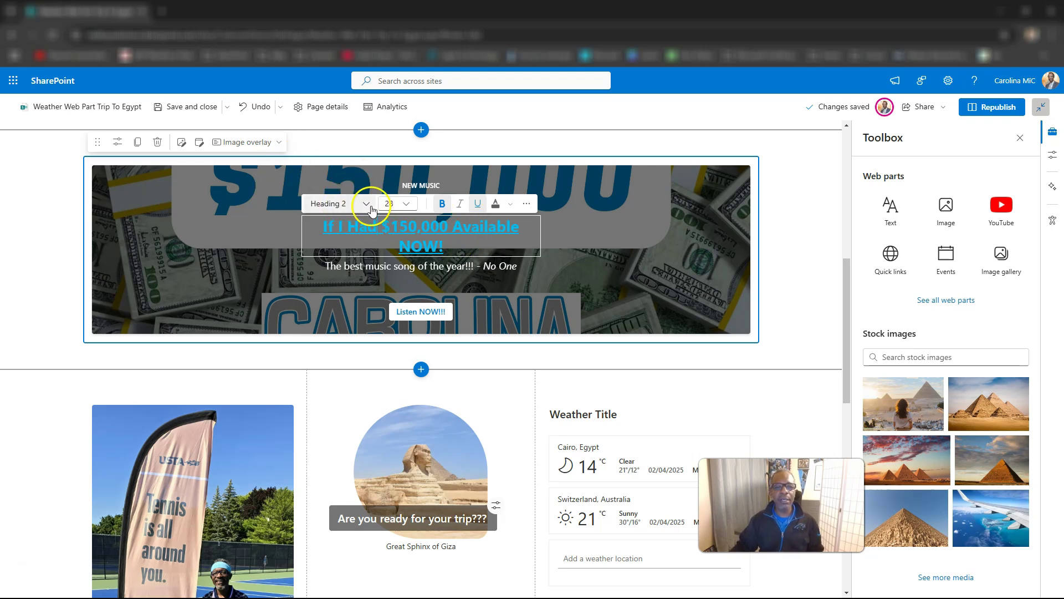
left_click(361, 203)
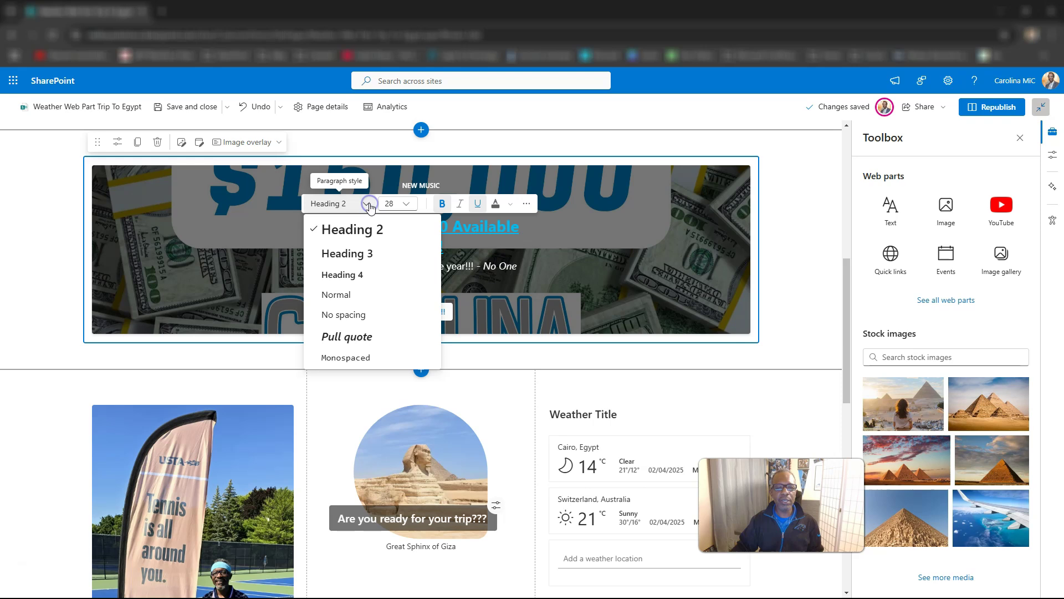
left_click(347, 355)
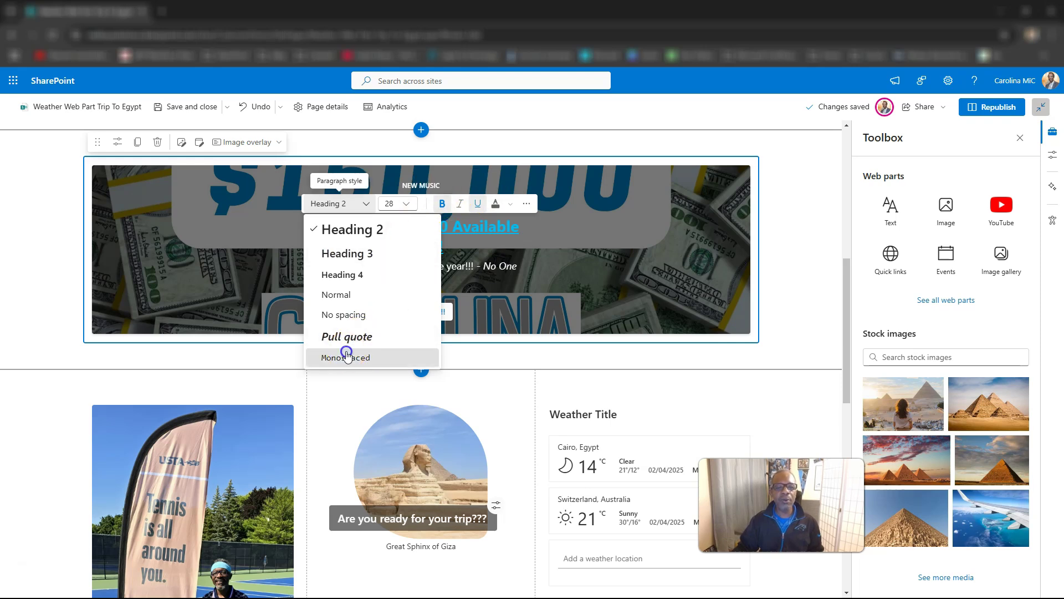
left_click(363, 206)
left_click(349, 231)
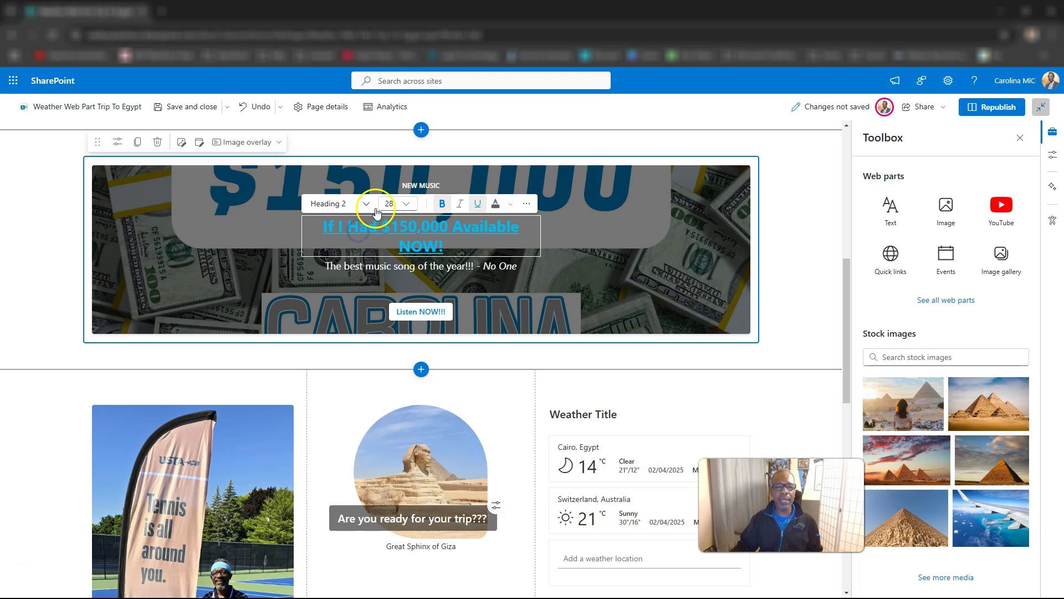
left_click(403, 210)
left_click(404, 205)
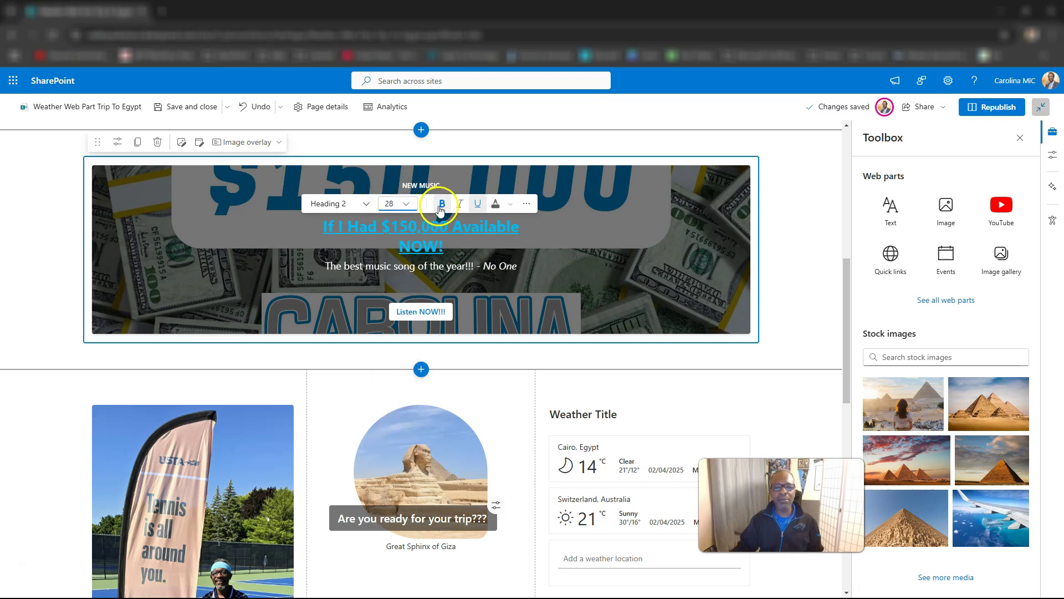
left_click(526, 206)
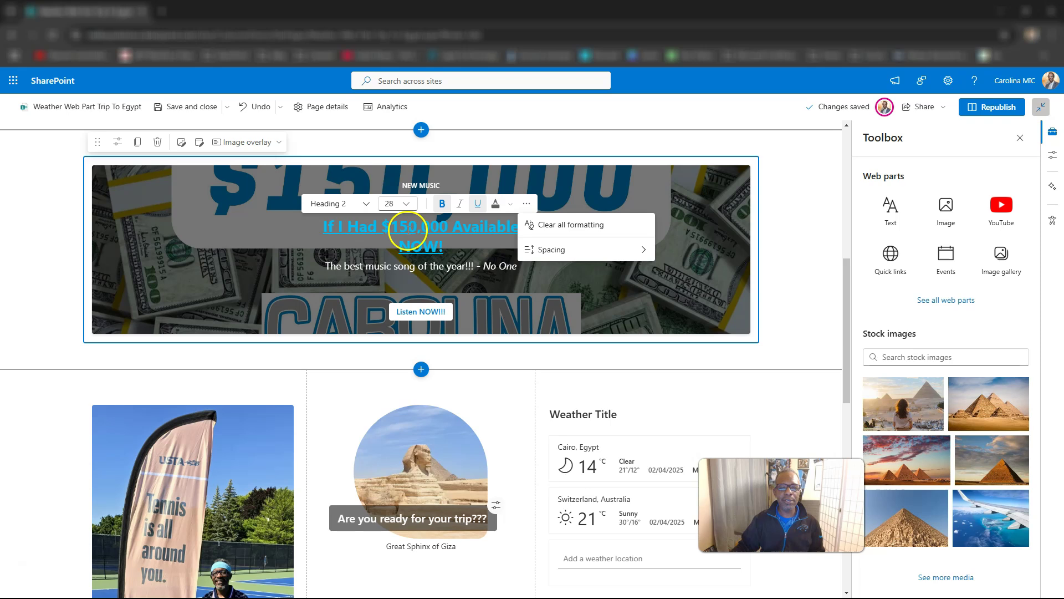
left_click(415, 232)
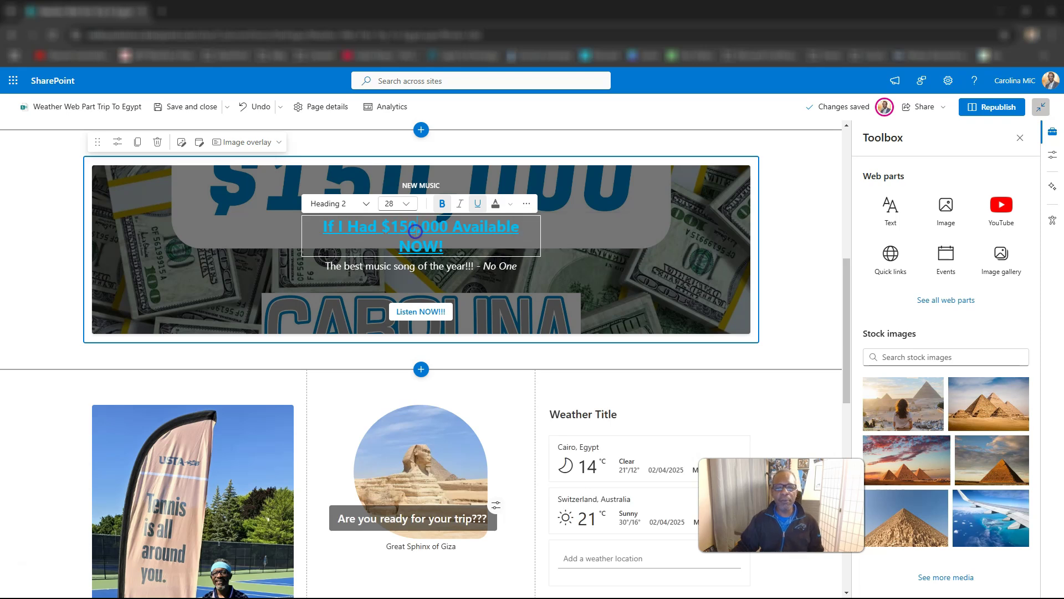
left_click(380, 266)
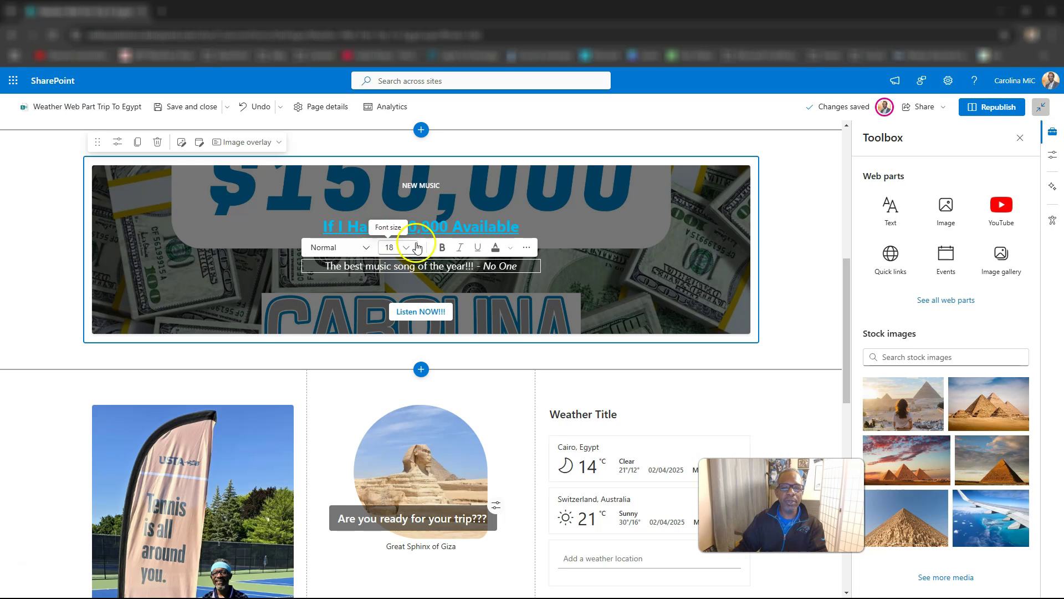
left_click(445, 226)
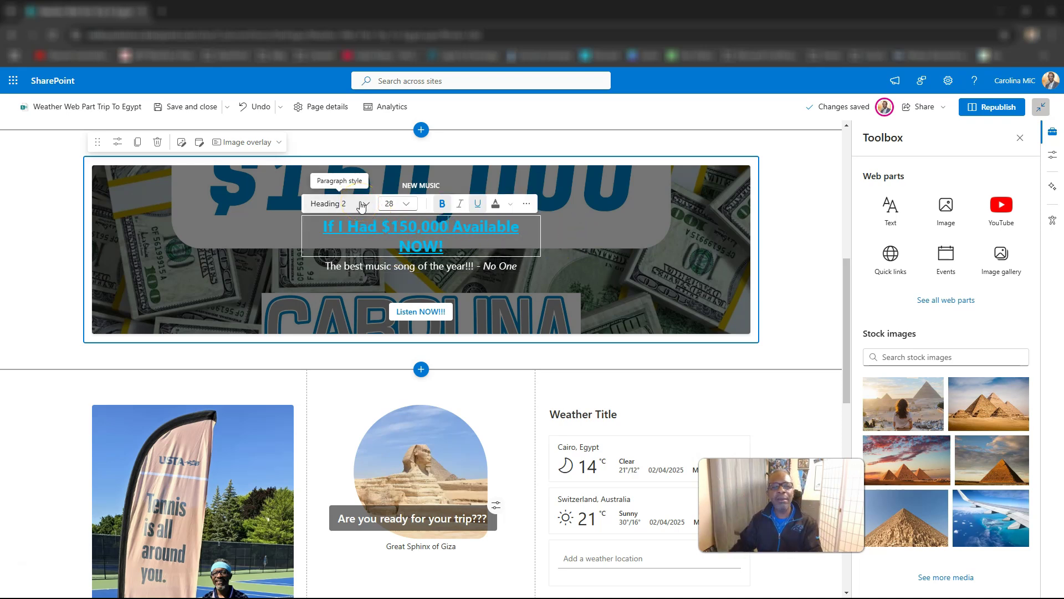
left_click(370, 265)
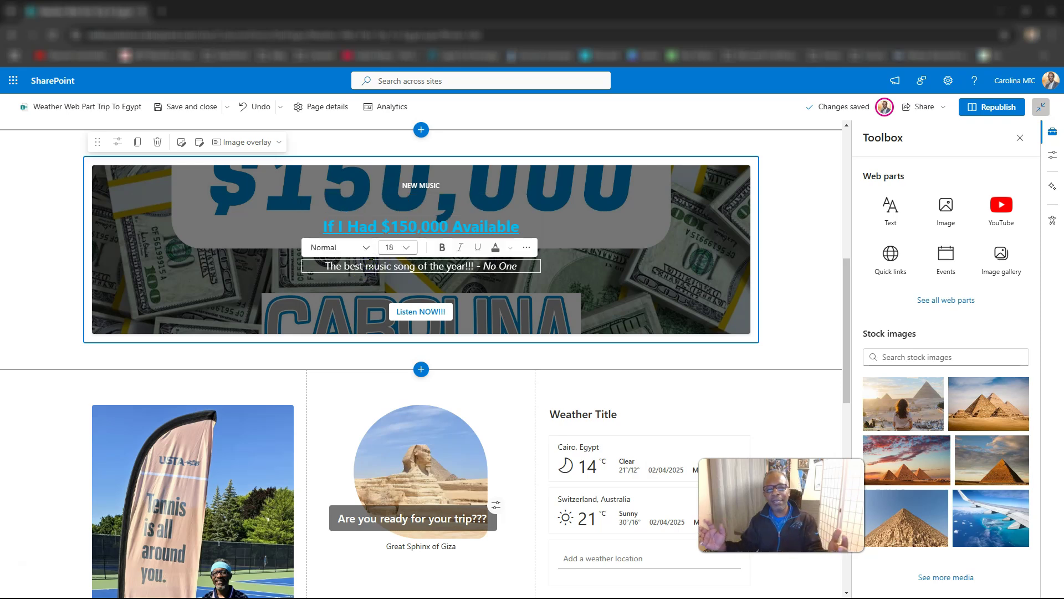
left_click(418, 186)
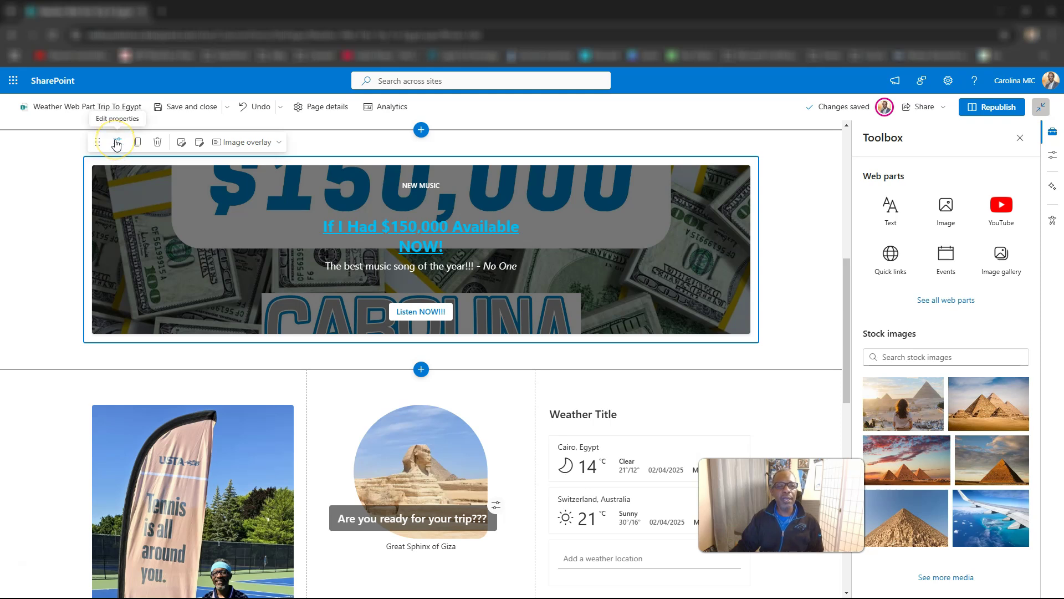
left_click(51, 210)
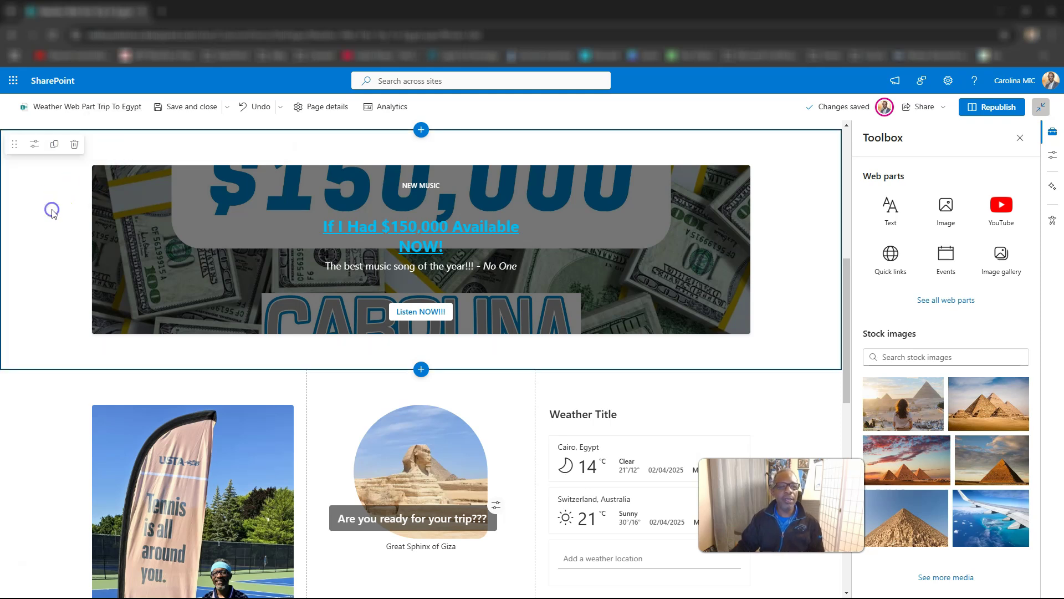
left_click(34, 145)
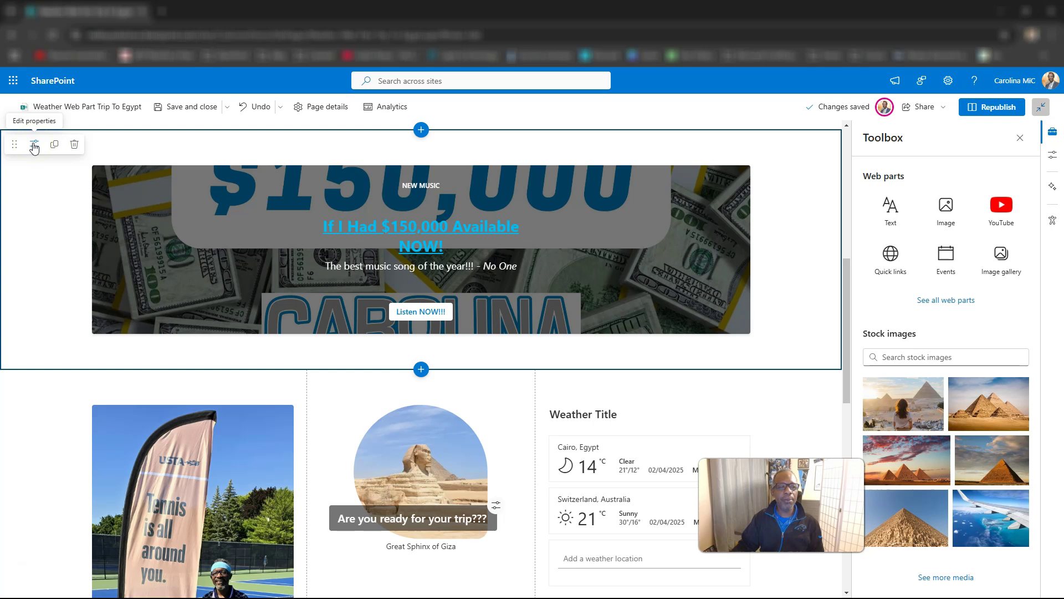
Step: Open the song card's properties and collapse the Layout, Background and Content sections
left_click(157, 190)
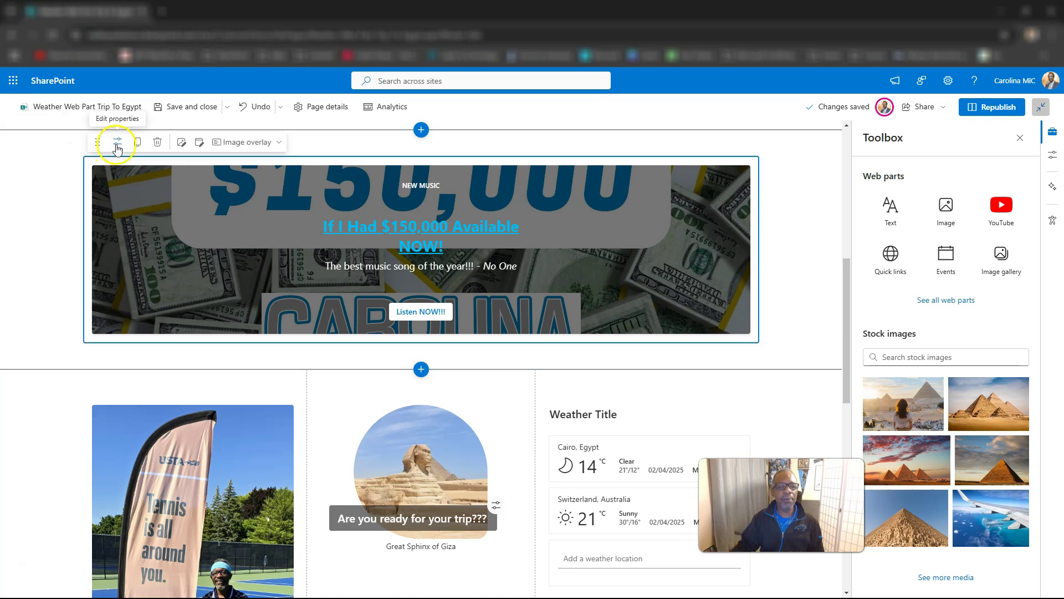
left_click(117, 144)
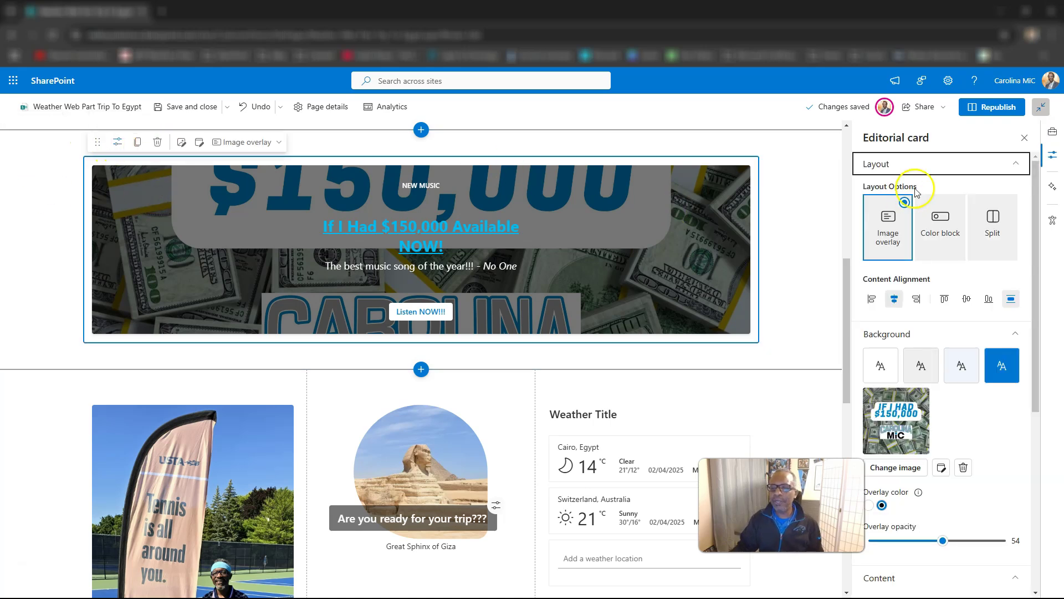
left_click(1013, 165)
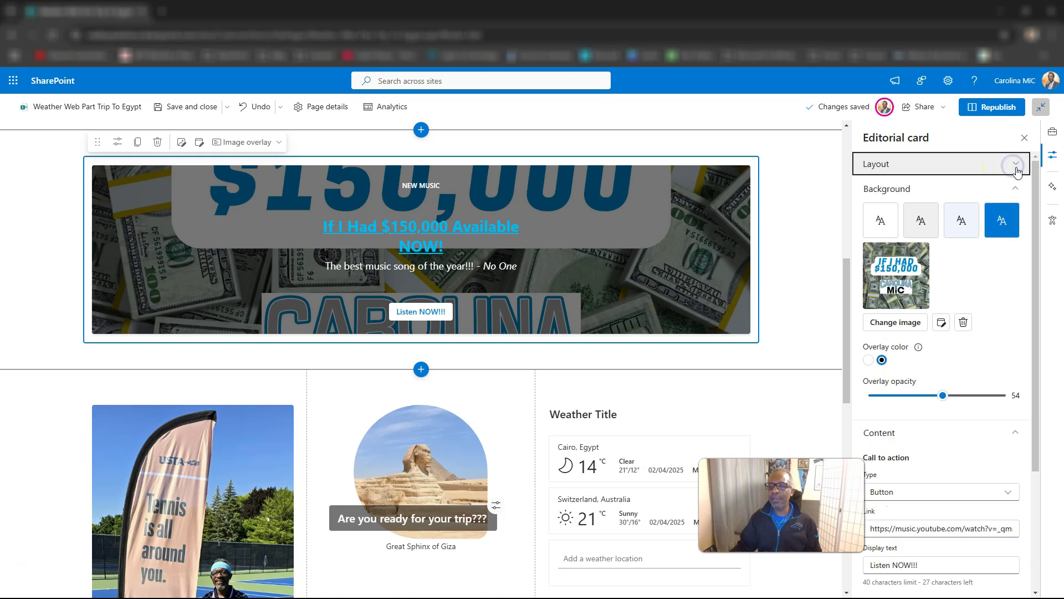
left_click(1014, 188)
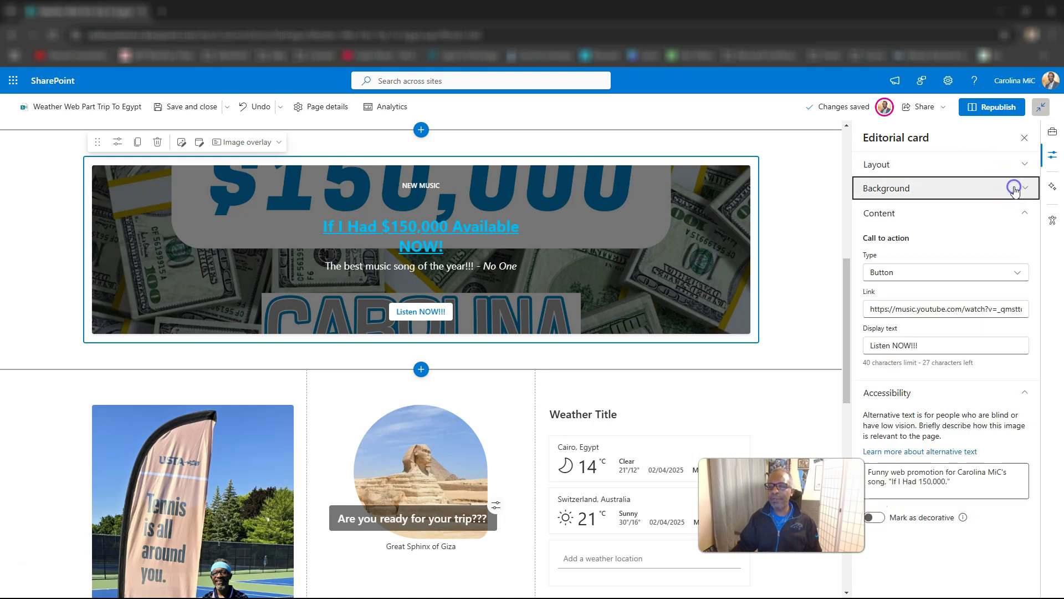
left_click(1023, 214)
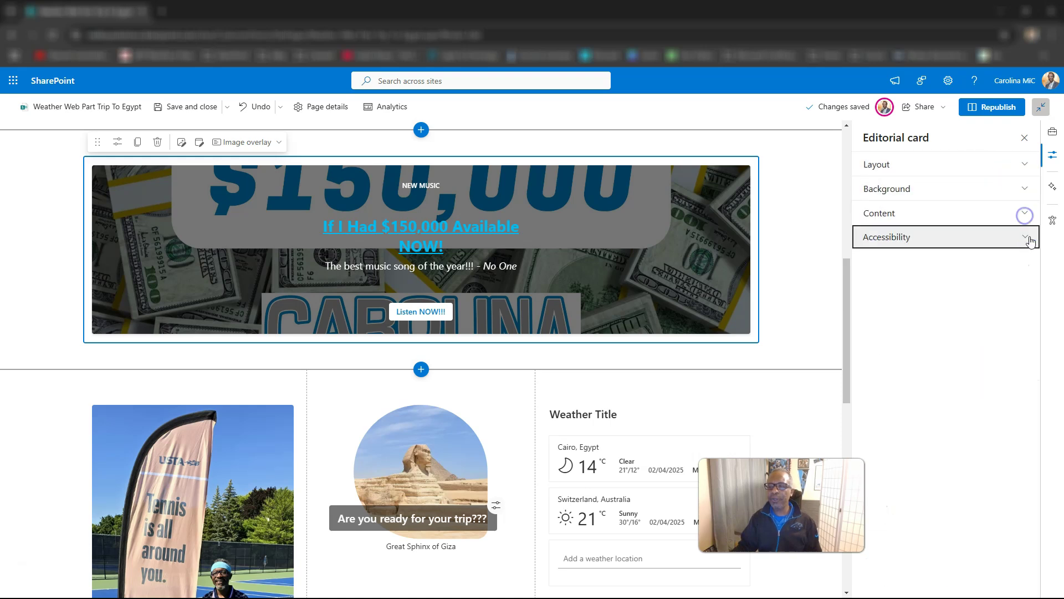
Step: Preview the Split and Color block layouts, then return the card to Image overlay
left_click(898, 166)
left_click(891, 239)
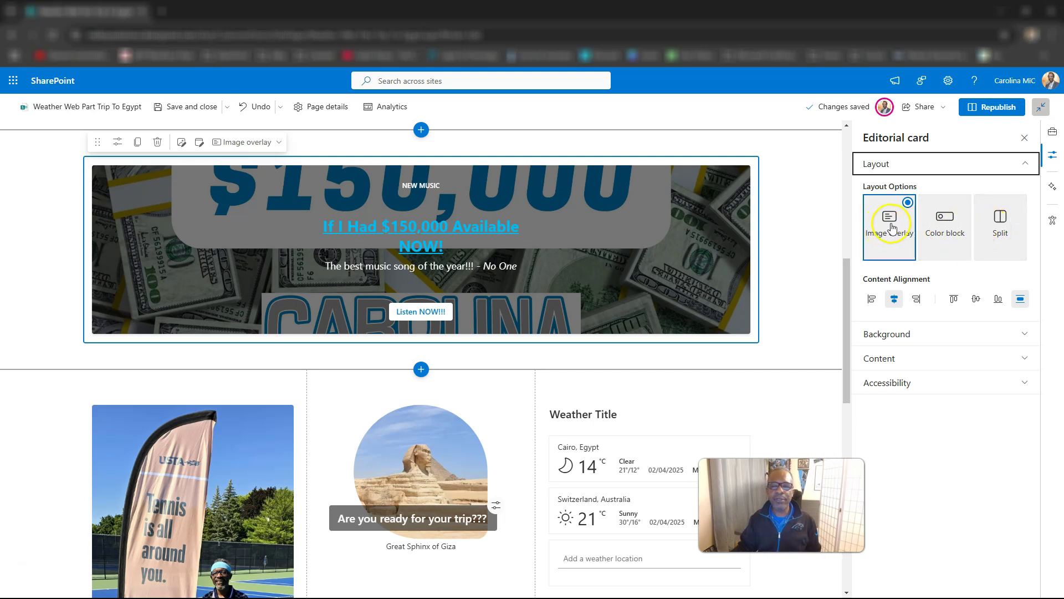
left_click(940, 218)
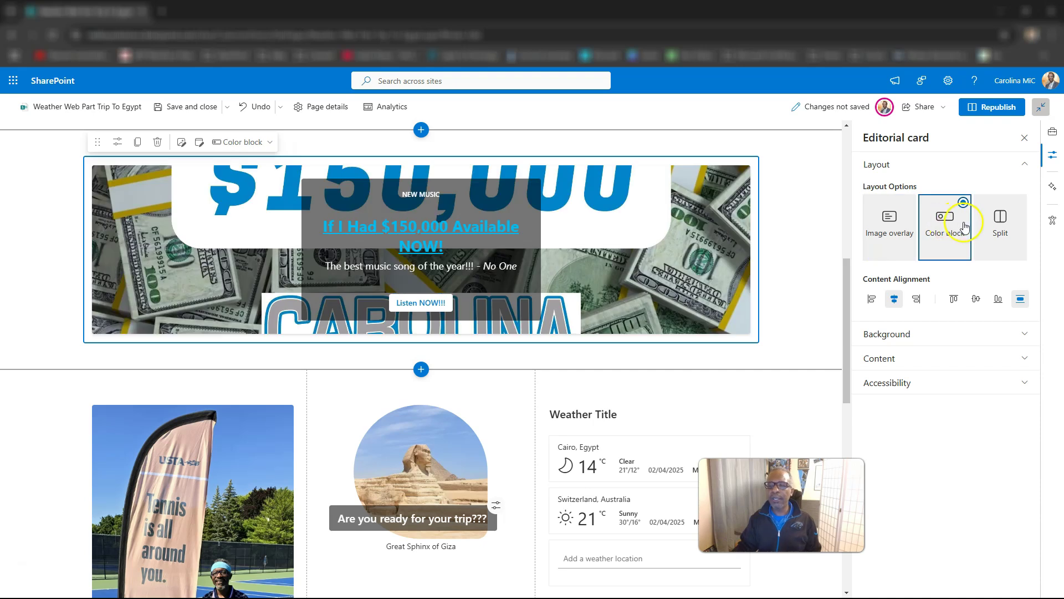
left_click(1005, 223)
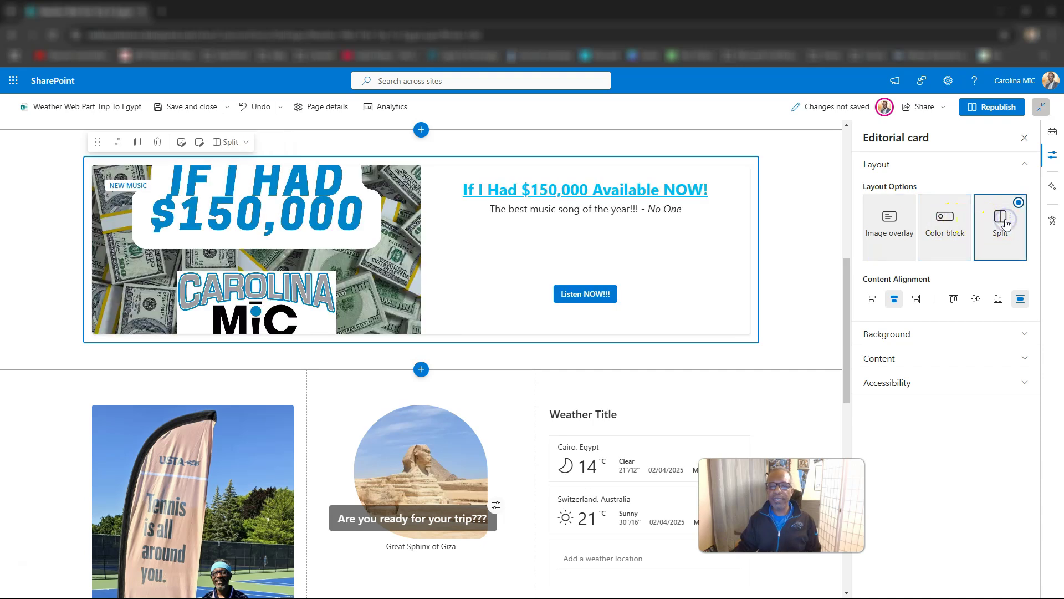
left_click(934, 224)
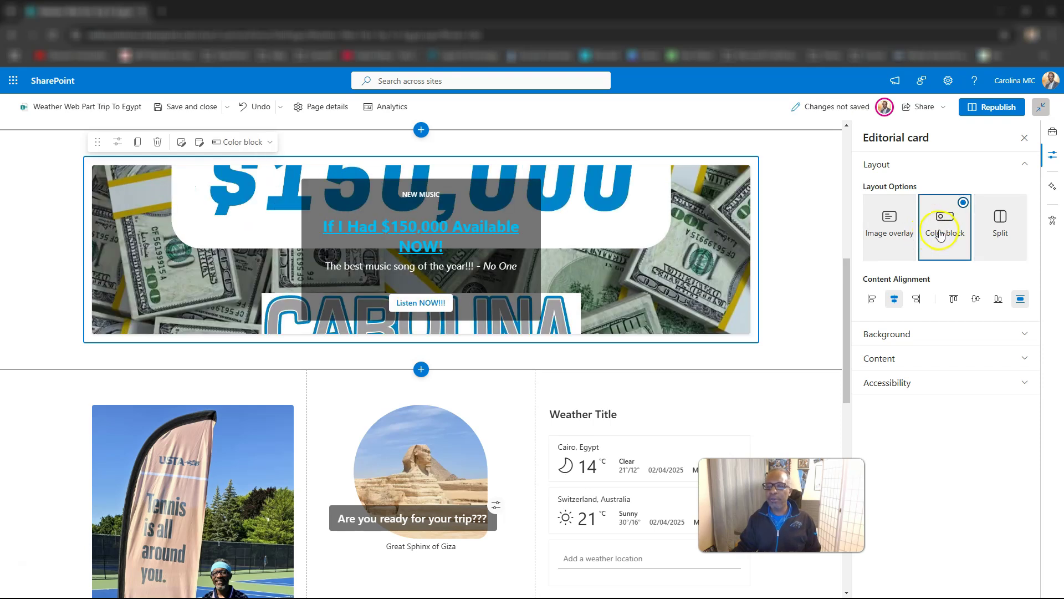
left_click(889, 232)
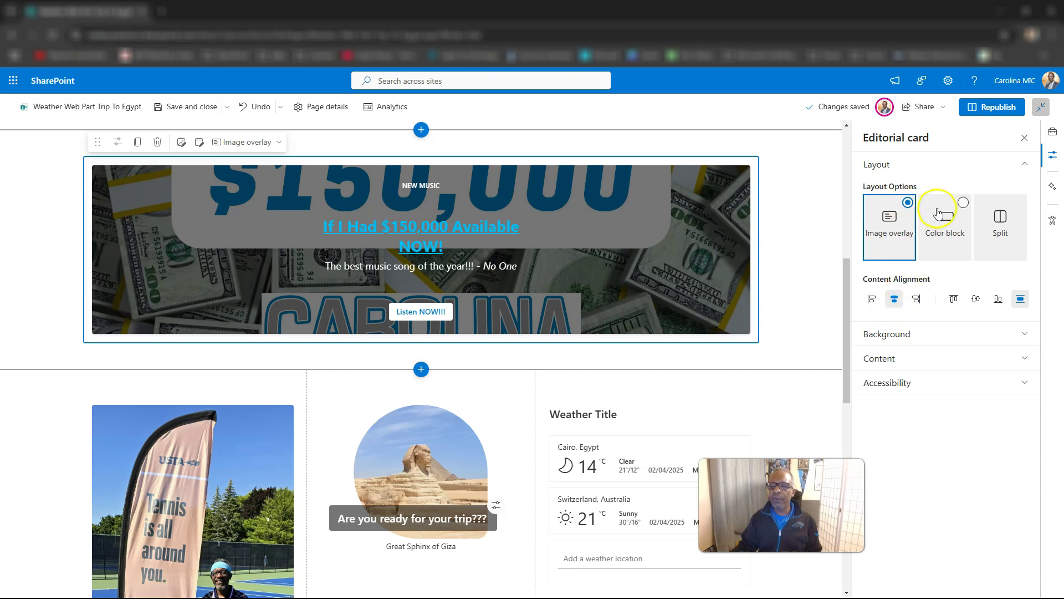
left_click(1017, 165)
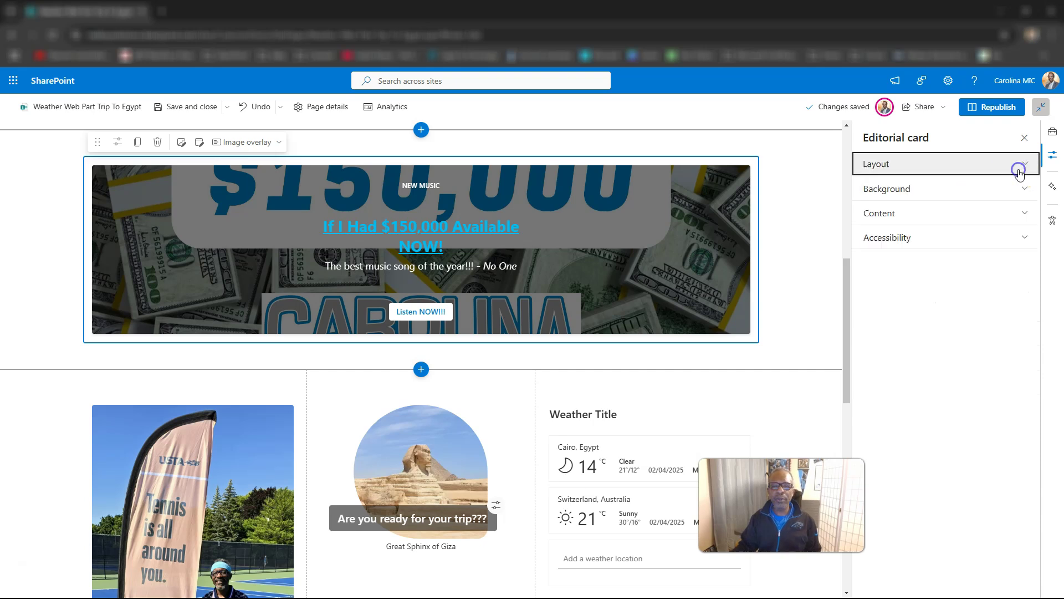
Step: Give the card a Default-style background with no image and a Strong blue color
left_click(933, 189)
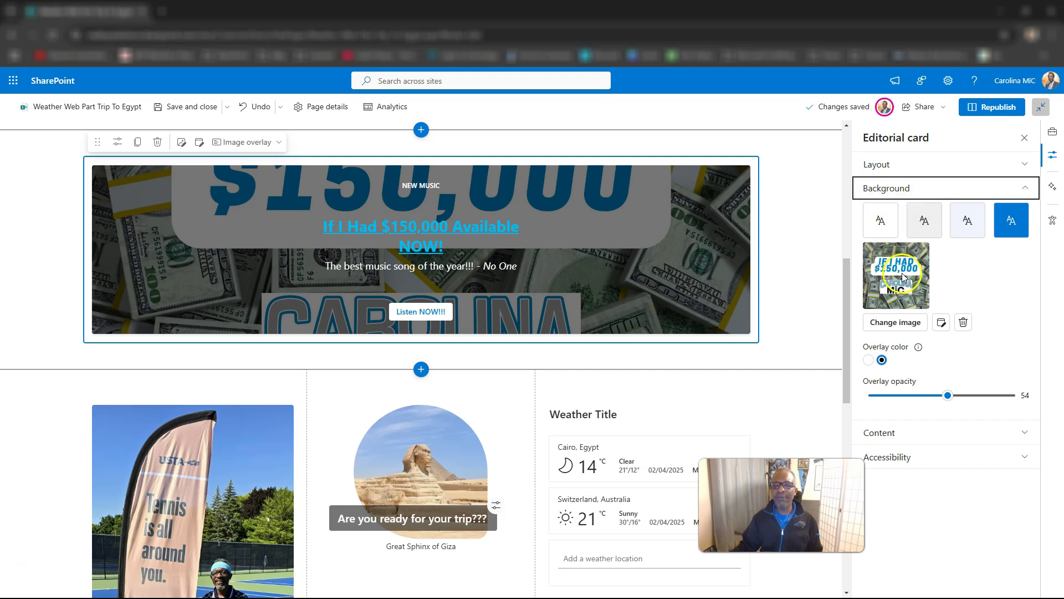
left_click(892, 224)
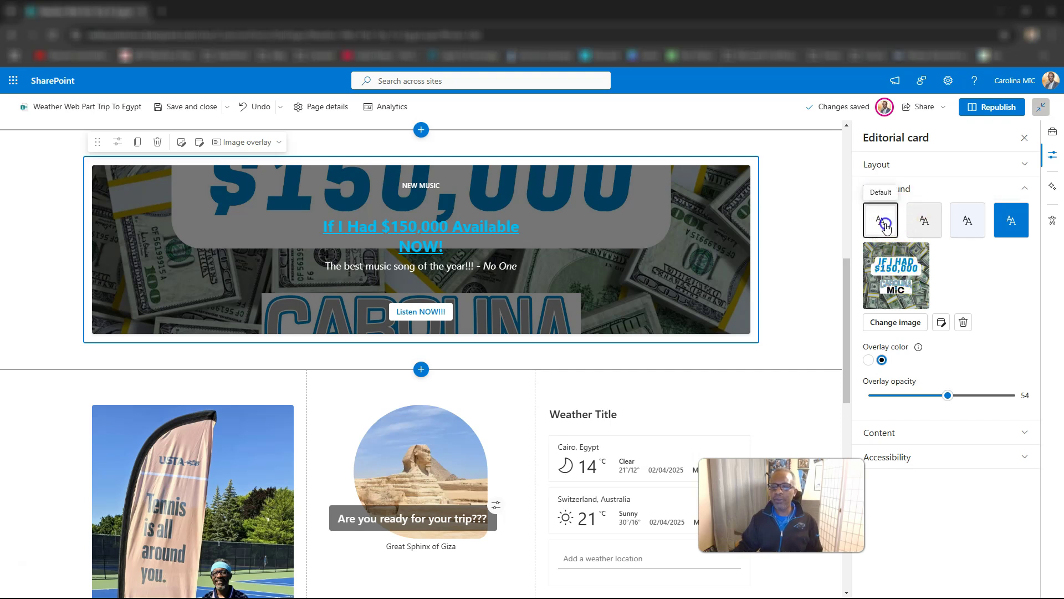
left_click(922, 221)
left_click(1011, 224)
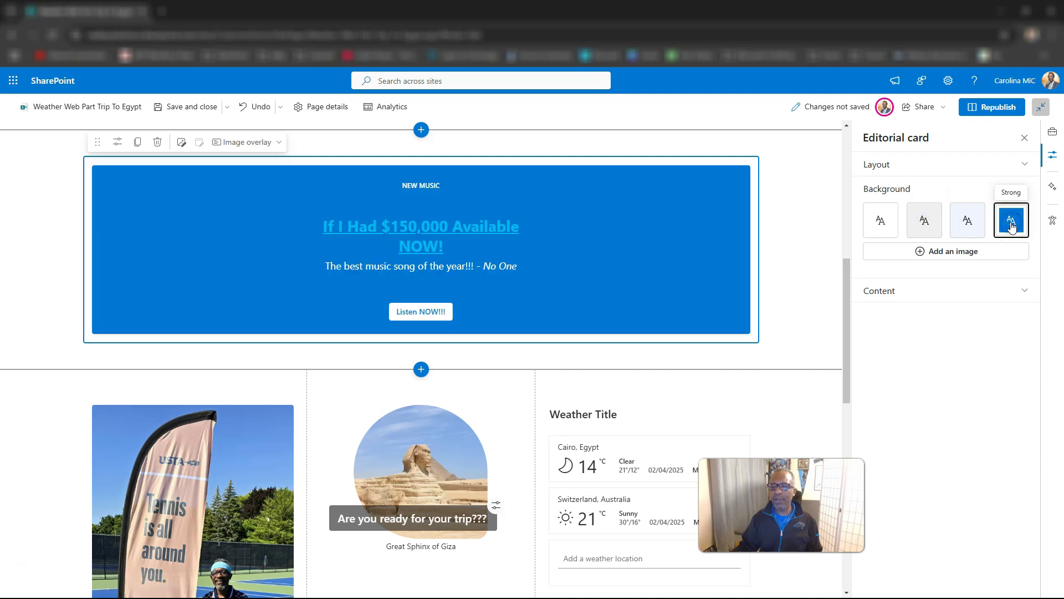
Step: Preview Color block, a Soft background and Split, then return the card to Image overlay
left_click(1023, 163)
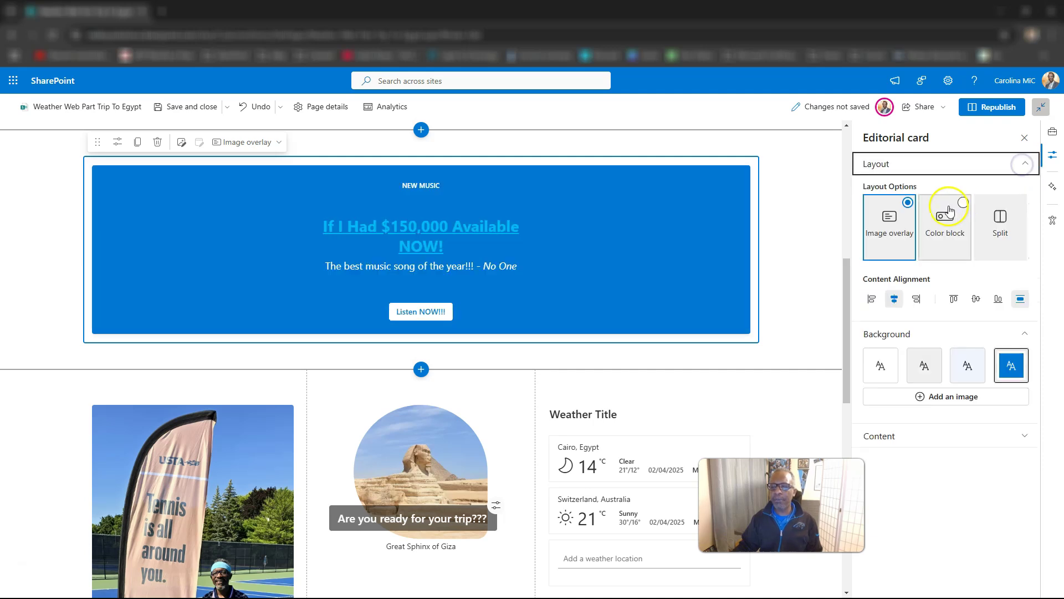
left_click(945, 225)
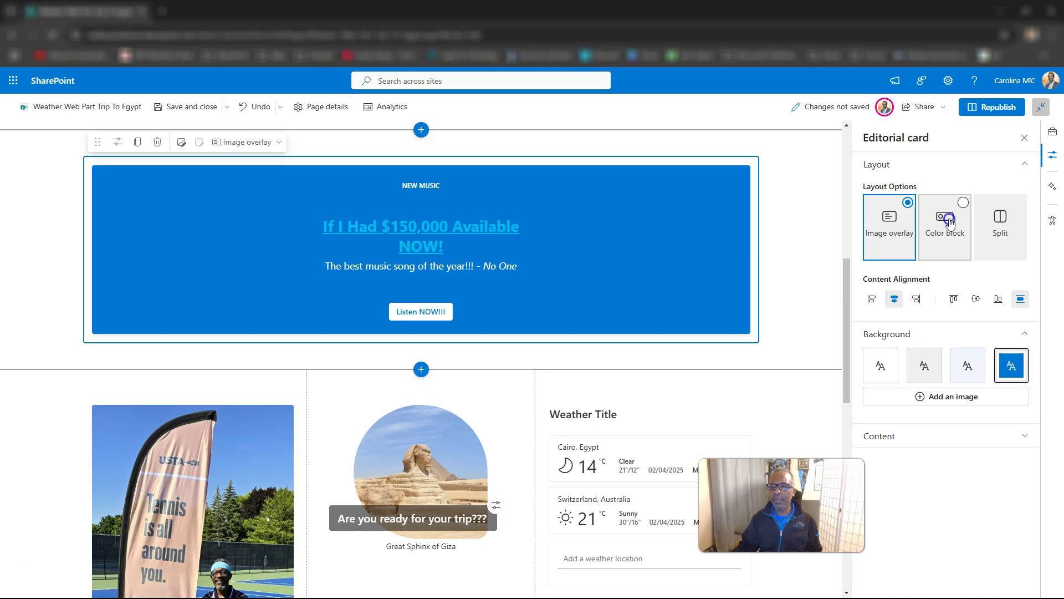
left_click(949, 221)
left_click(968, 363)
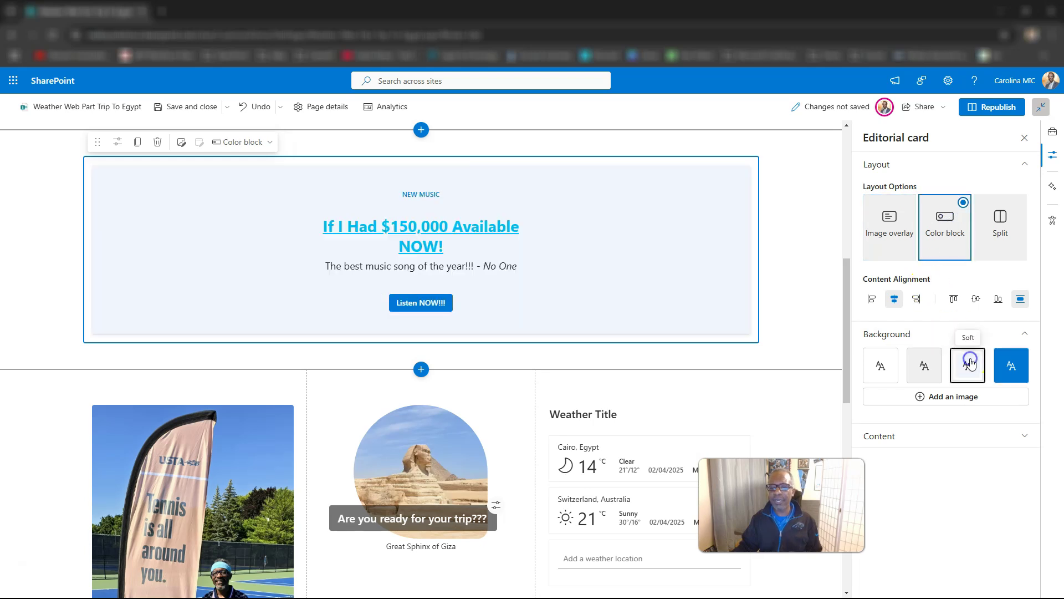
left_click(1000, 224)
left_click(944, 229)
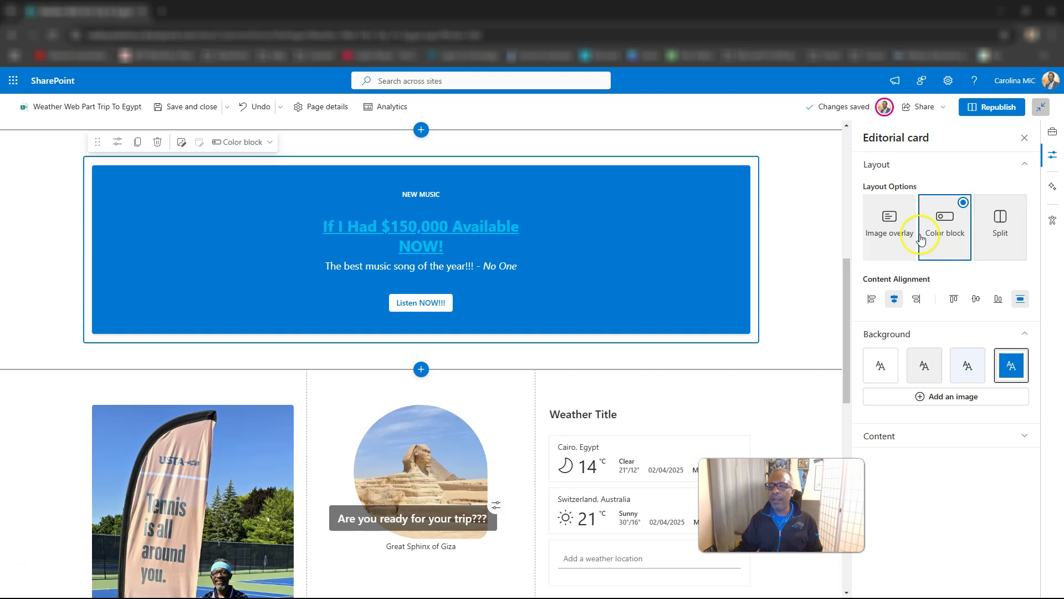
left_click(903, 229)
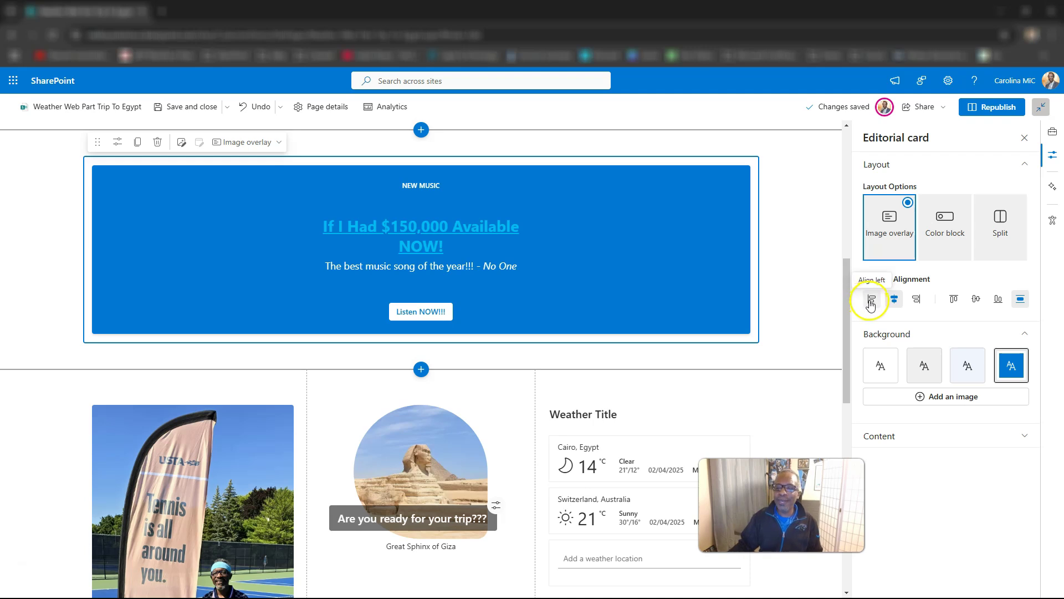
Step: Try each horizontal and vertical content alignment option on the card
left_click(870, 302)
left_click(892, 304)
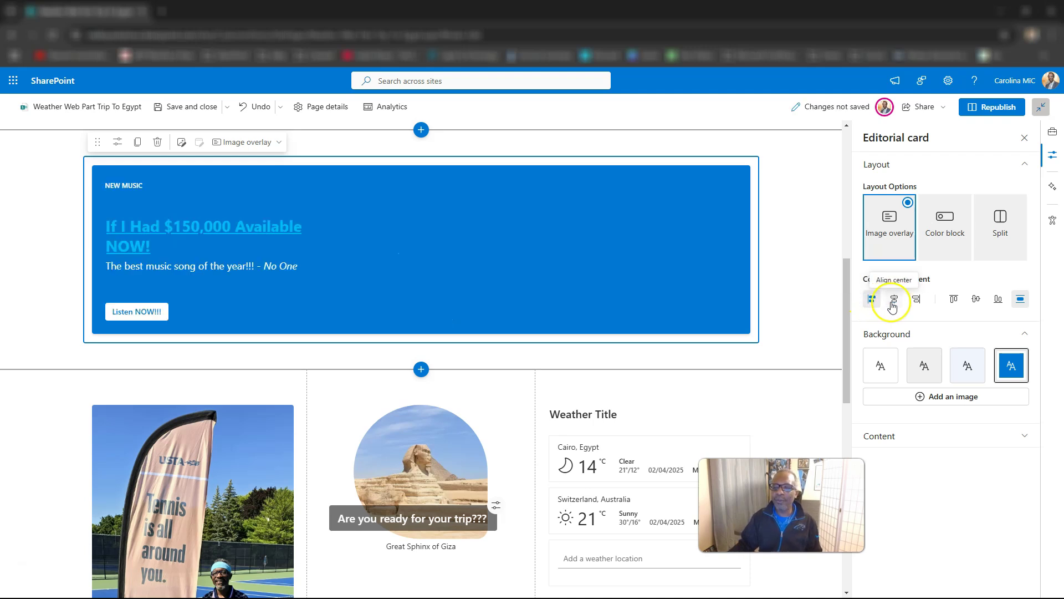
left_click(894, 299)
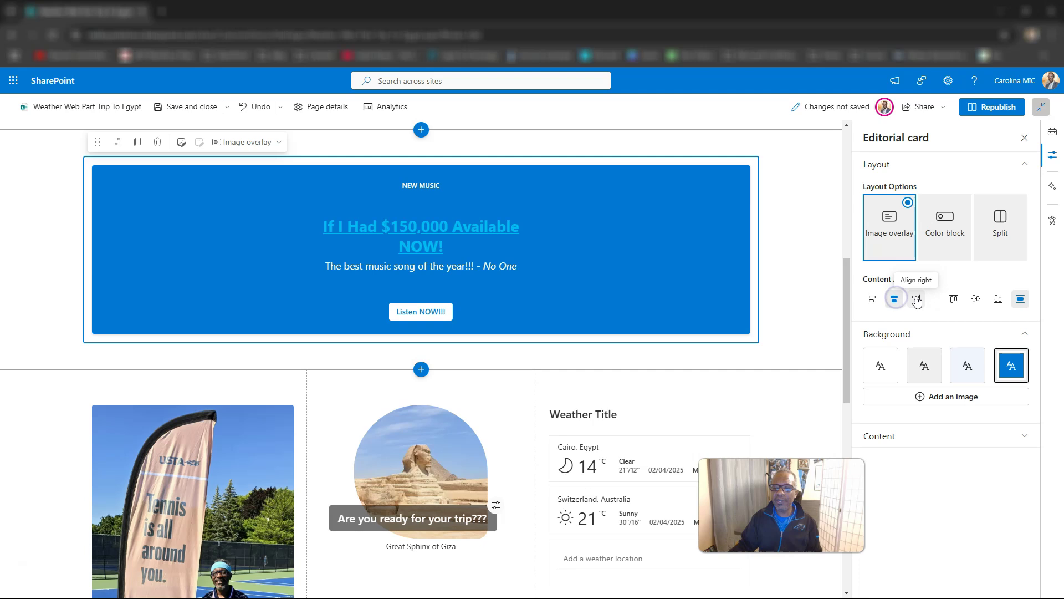
left_click(916, 300)
left_click(953, 302)
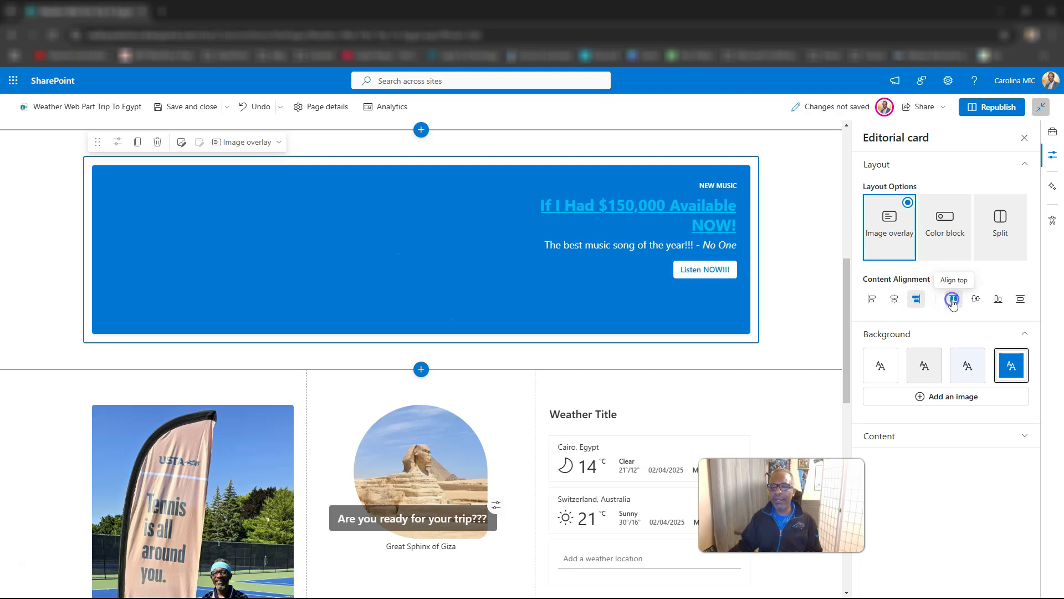
left_click(974, 299)
left_click(954, 302)
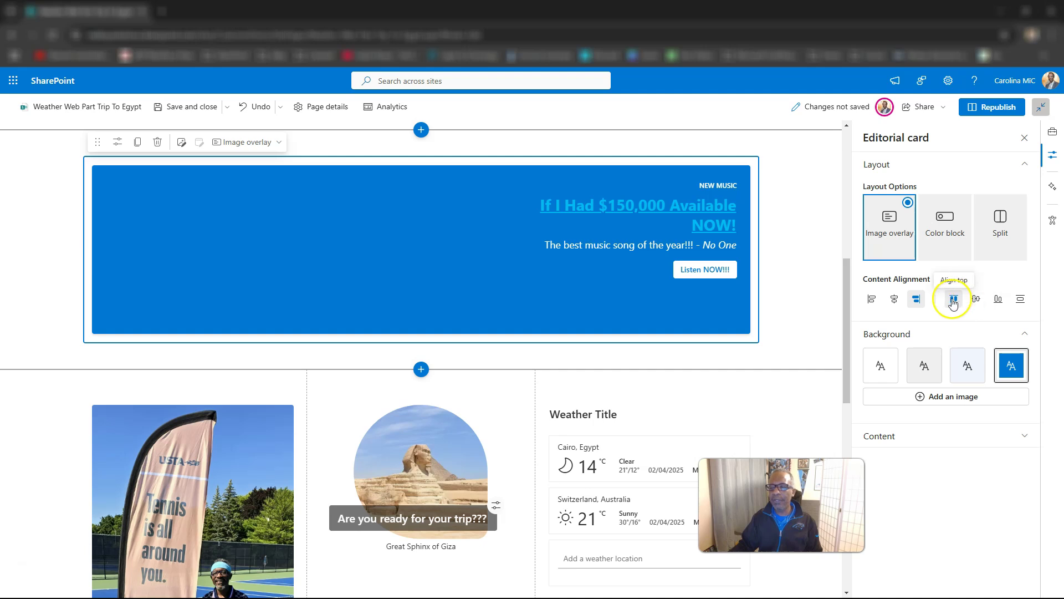
left_click(975, 300)
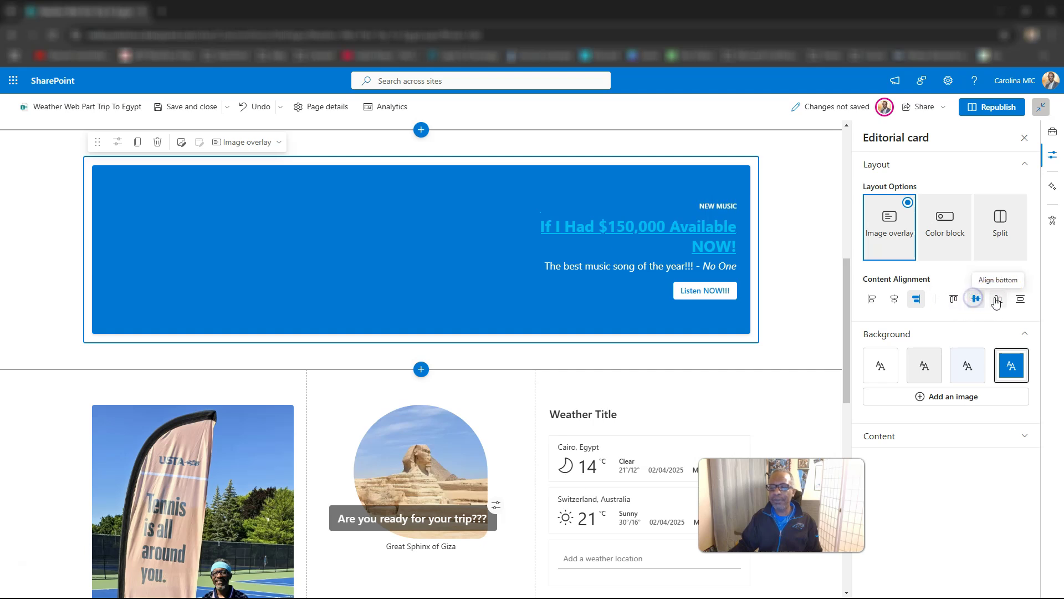
left_click(997, 300)
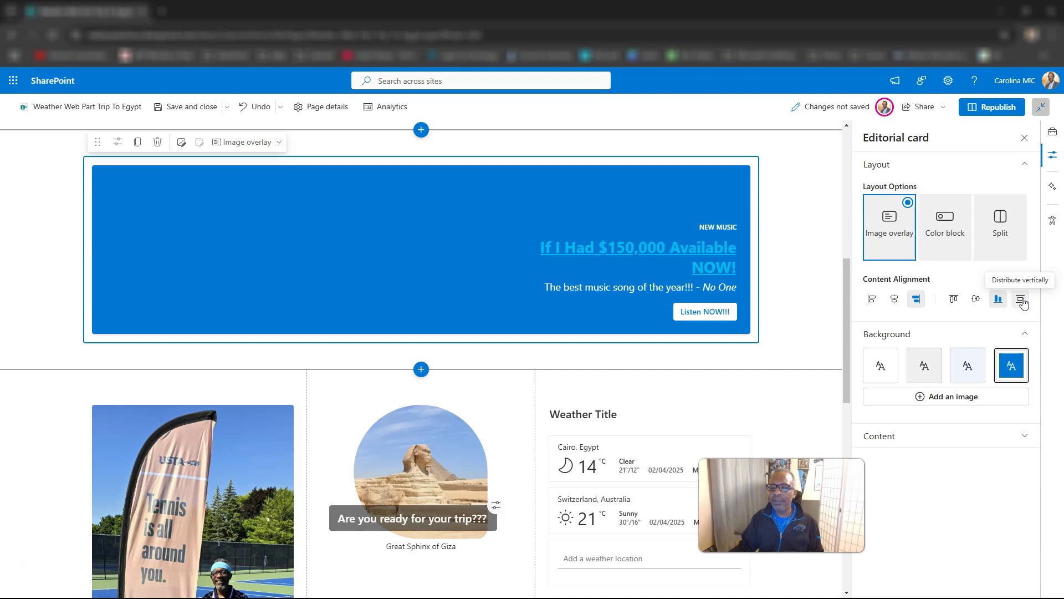
left_click(1022, 299)
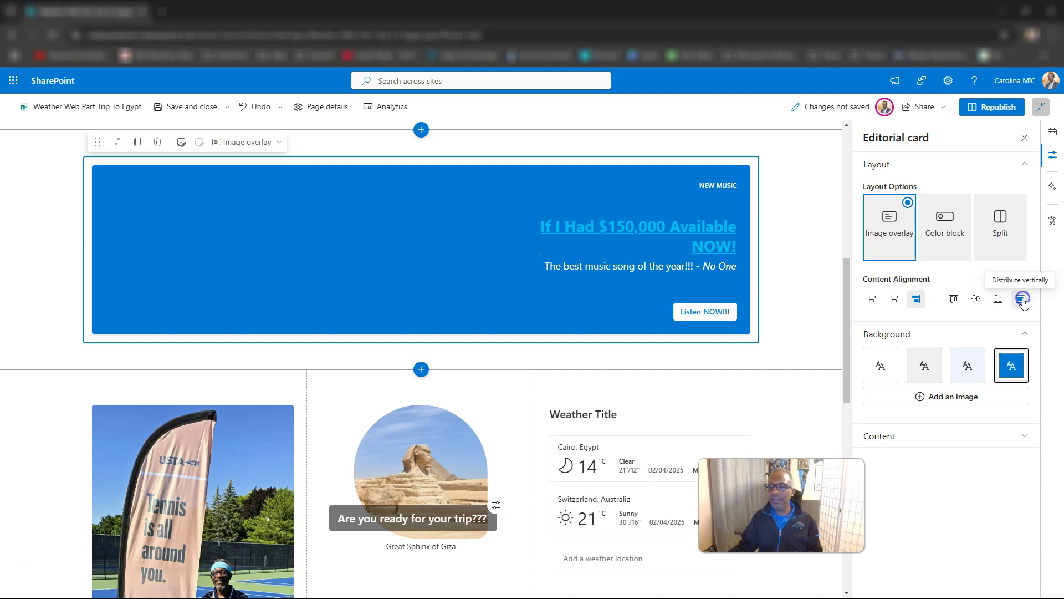
Step: Set the card's content to Align center horizontally and Align middle vertically
left_click(873, 300)
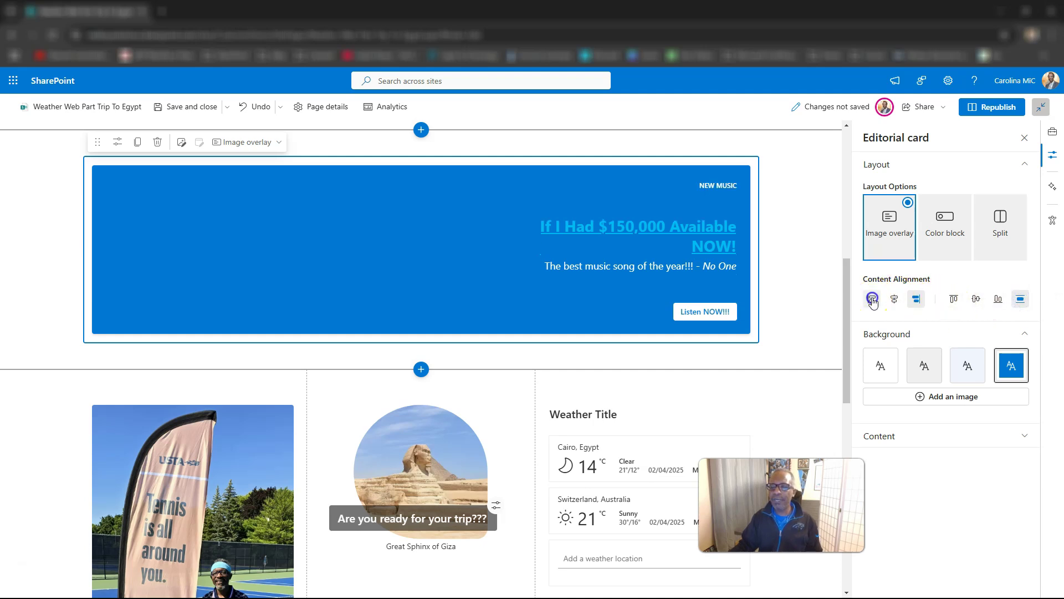
left_click(892, 300)
left_click(953, 300)
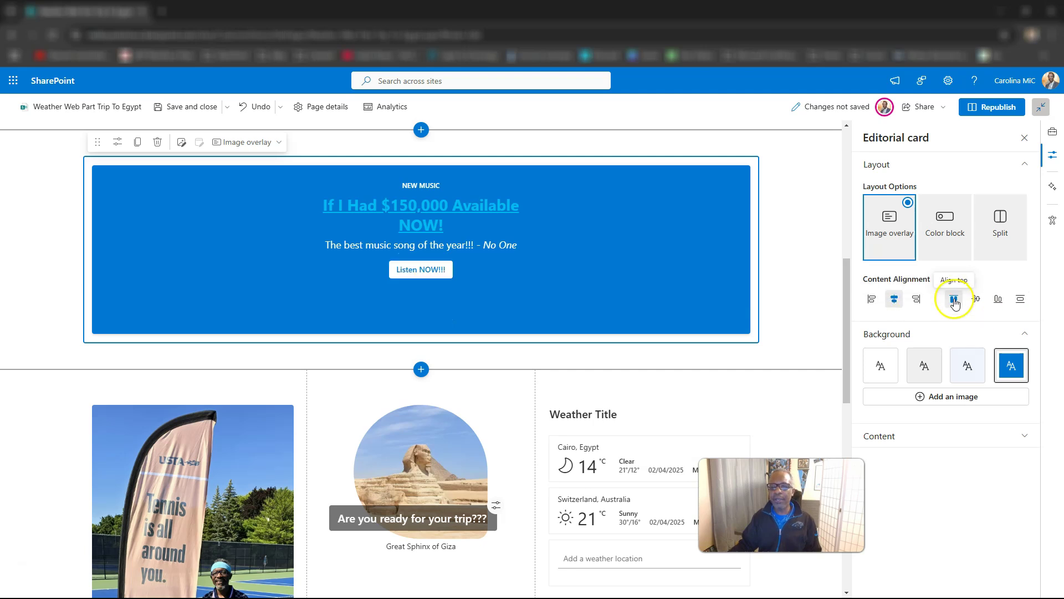
left_click(976, 299)
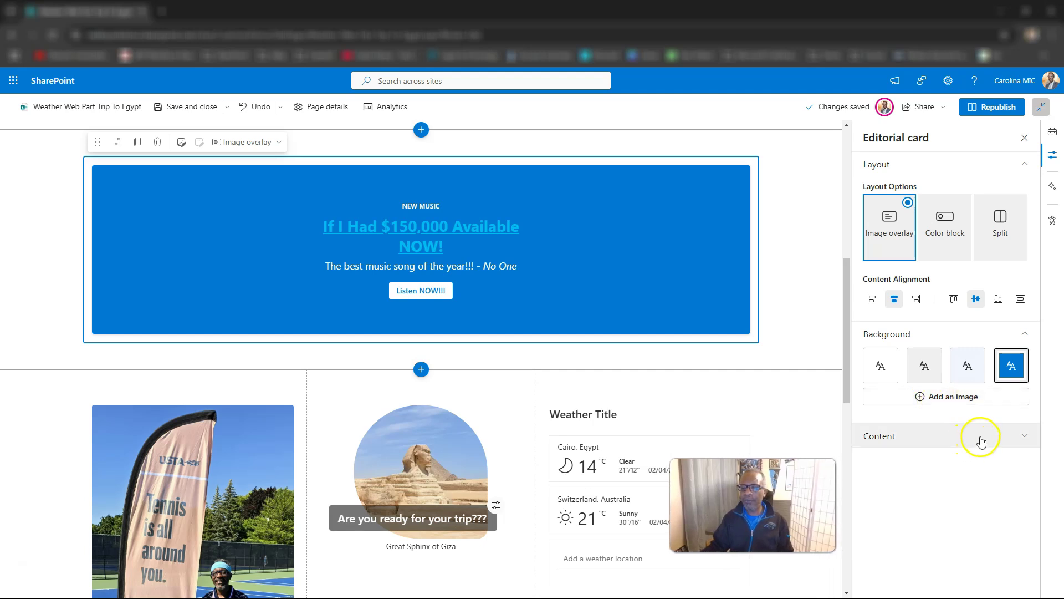
Step: Set the call-to-action type to Entire card, after trying Icon and Text, and republish
left_click(980, 440)
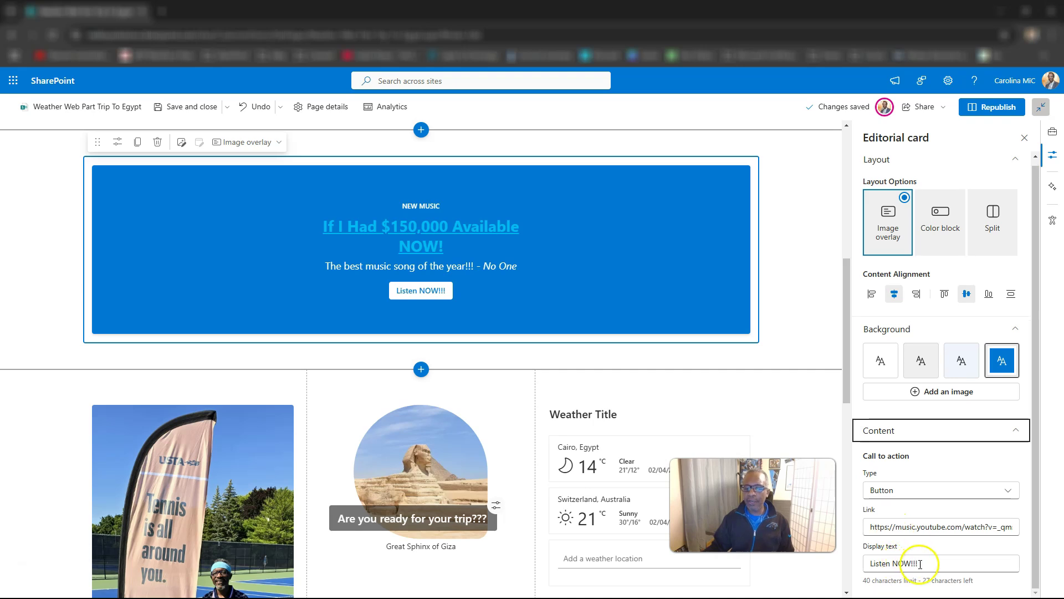
left_click(901, 490)
left_click(888, 532)
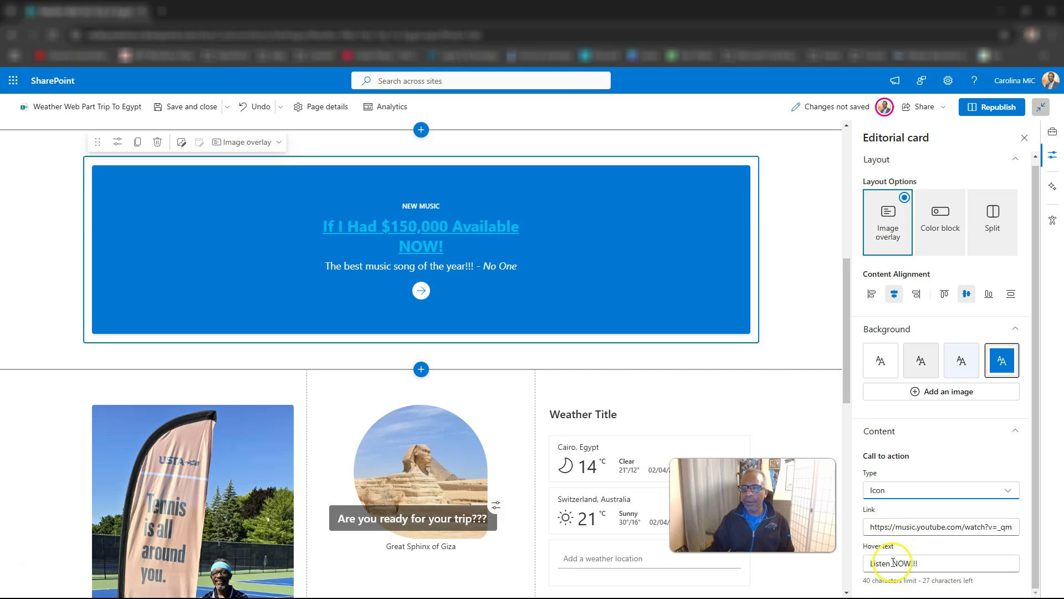
left_click(884, 491)
left_click(887, 551)
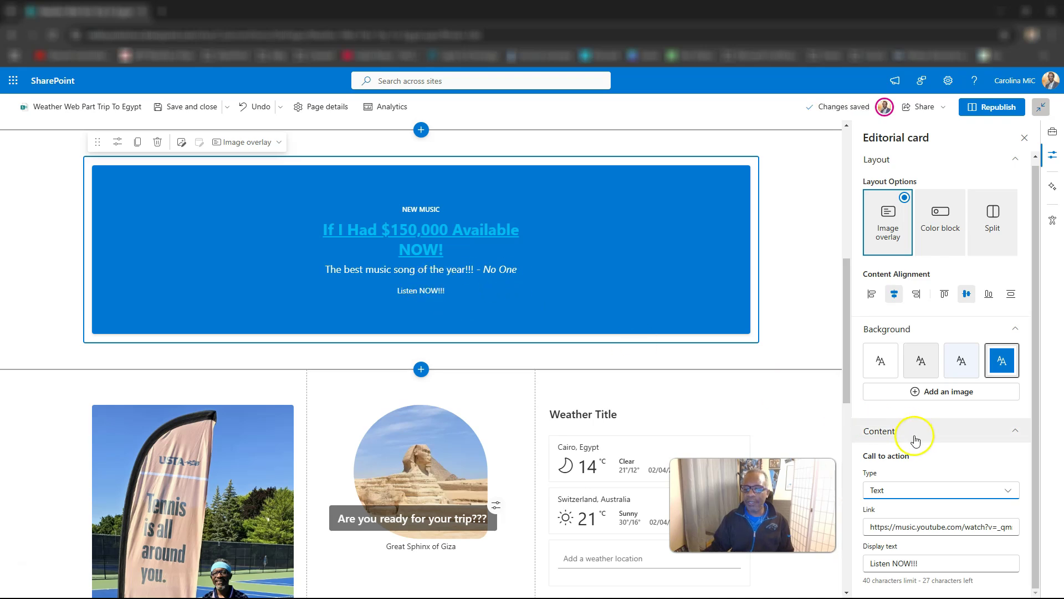
left_click(891, 489)
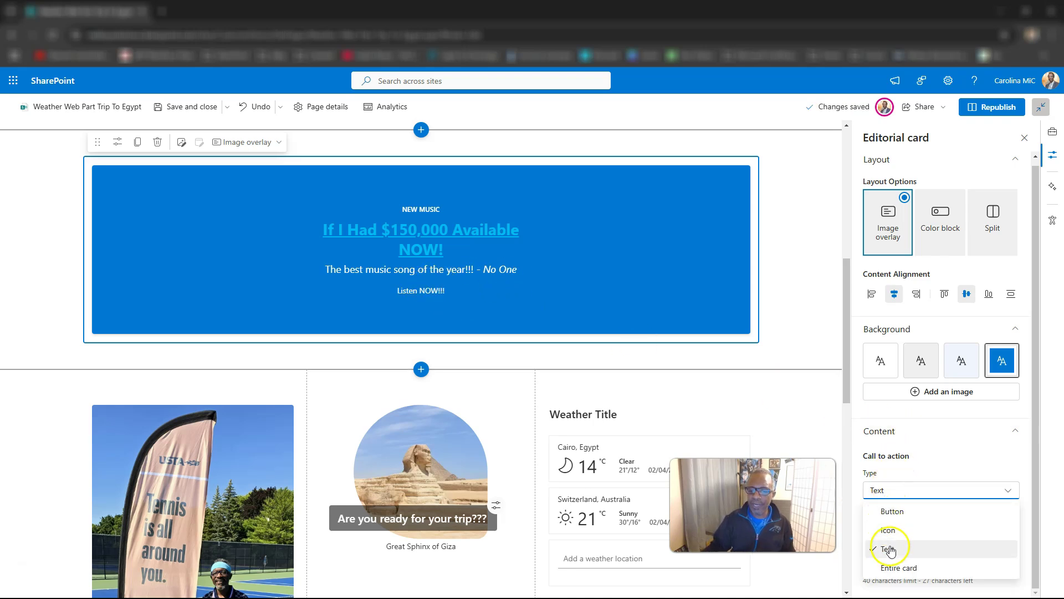
left_click(892, 568)
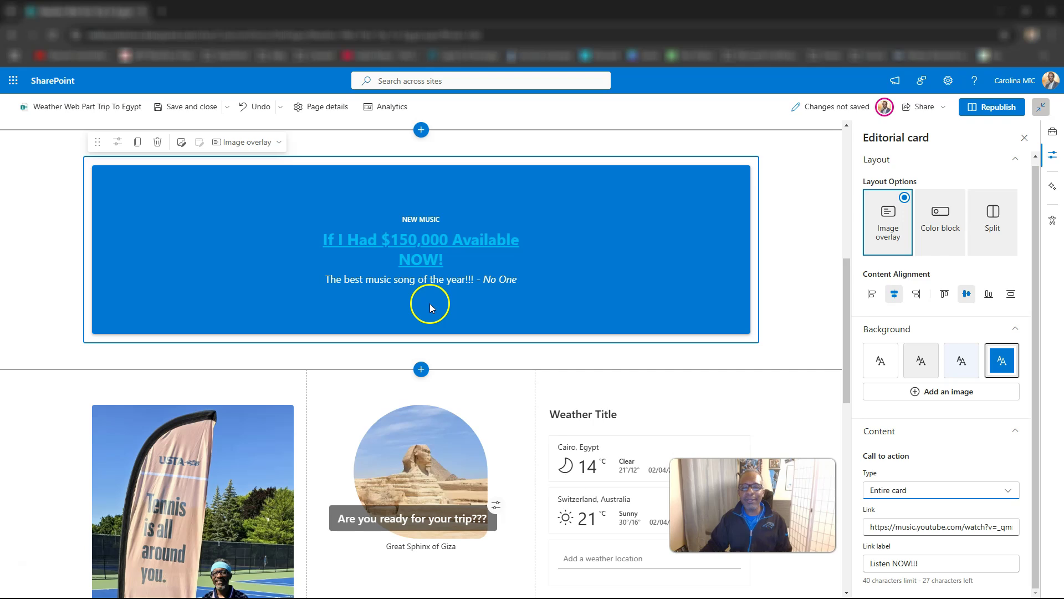
left_click(1002, 106)
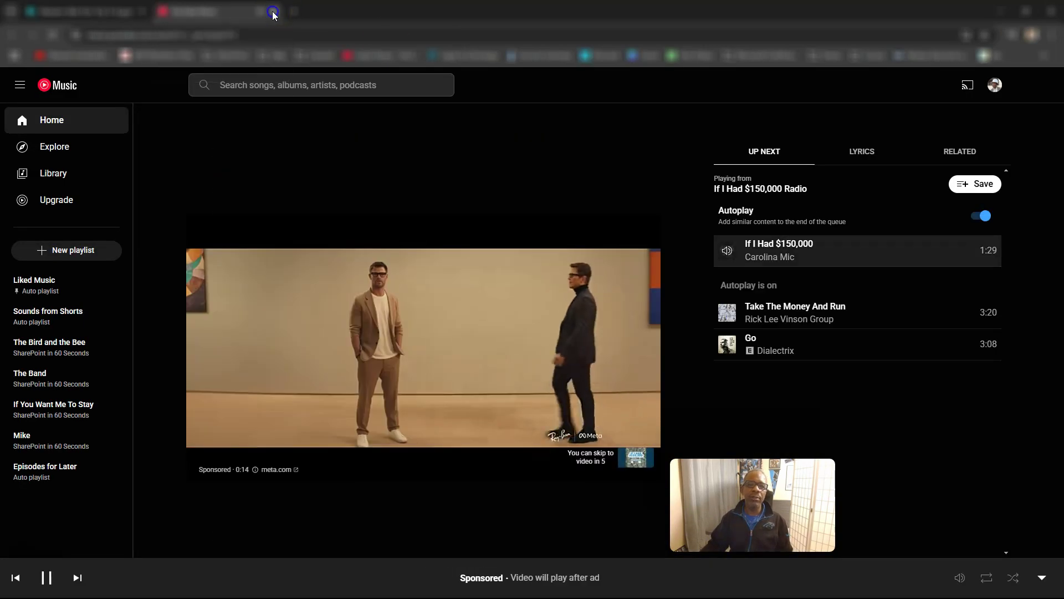
Step: Close the YouTube Music tab to return to the published SharePoint page
left_click(274, 12)
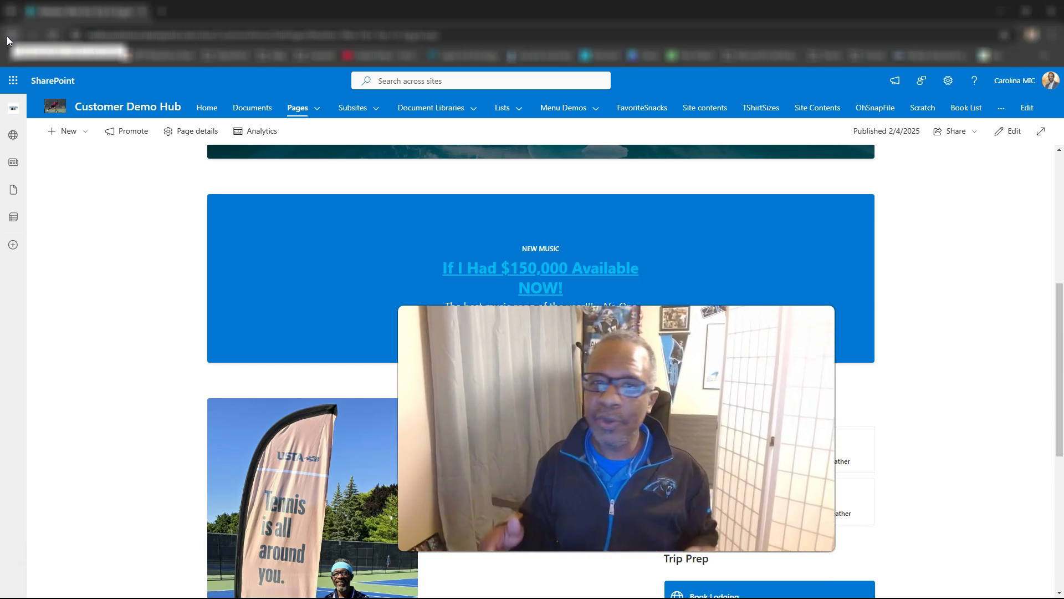
left_click(7, 35)
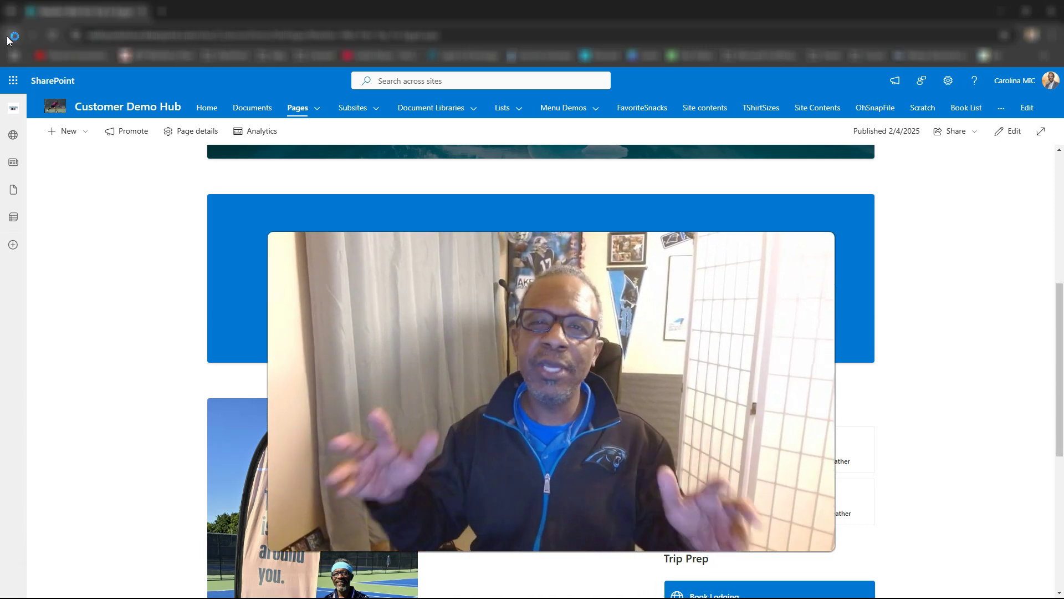